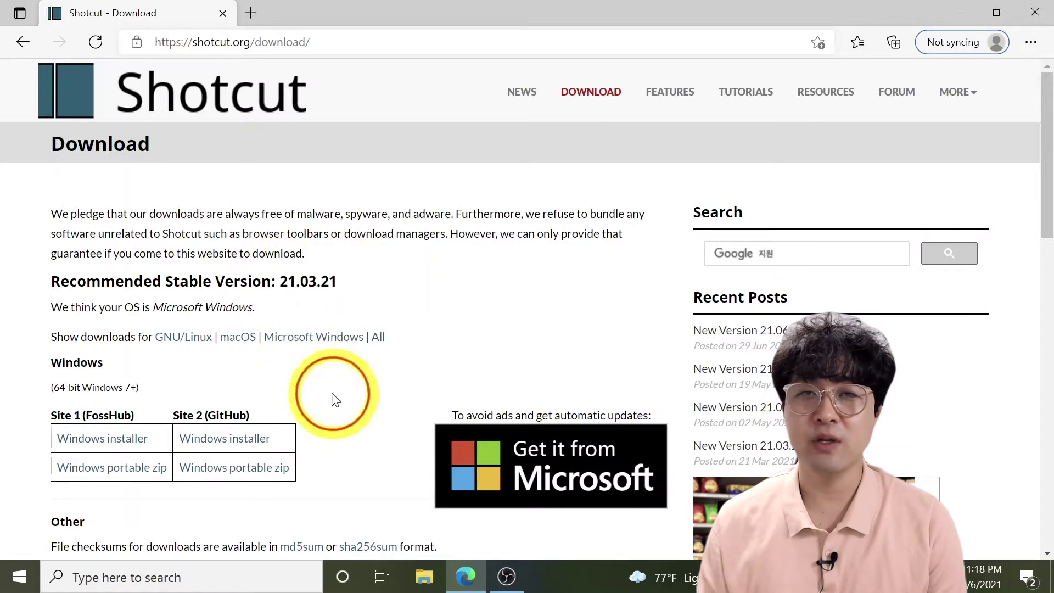
- Download the Shotcut Windows installer from the GitHub site and open Shotcut from the desktop
left_click(247, 445)
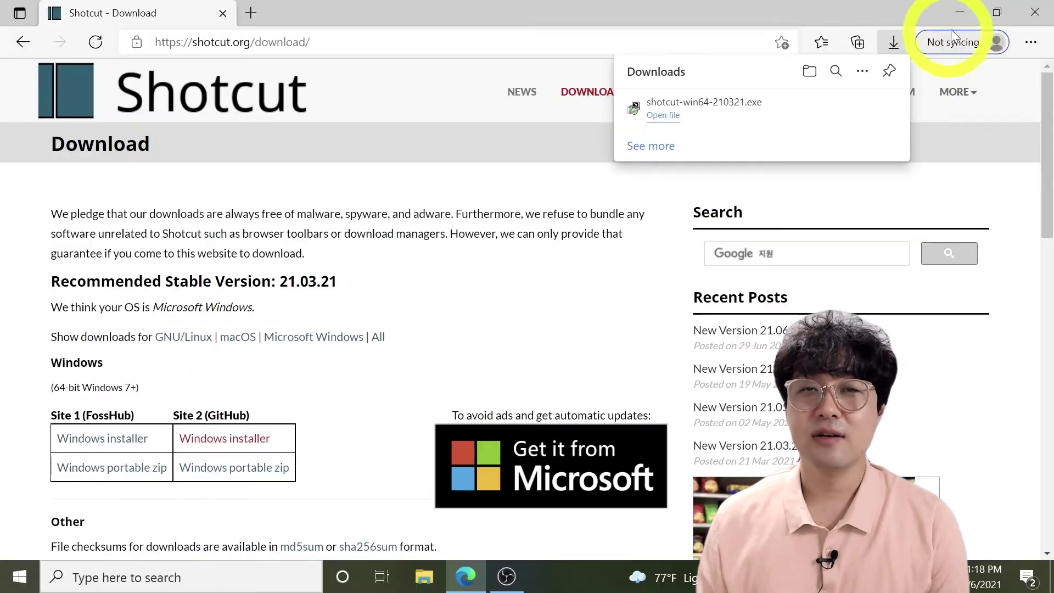
left_click(991, 9)
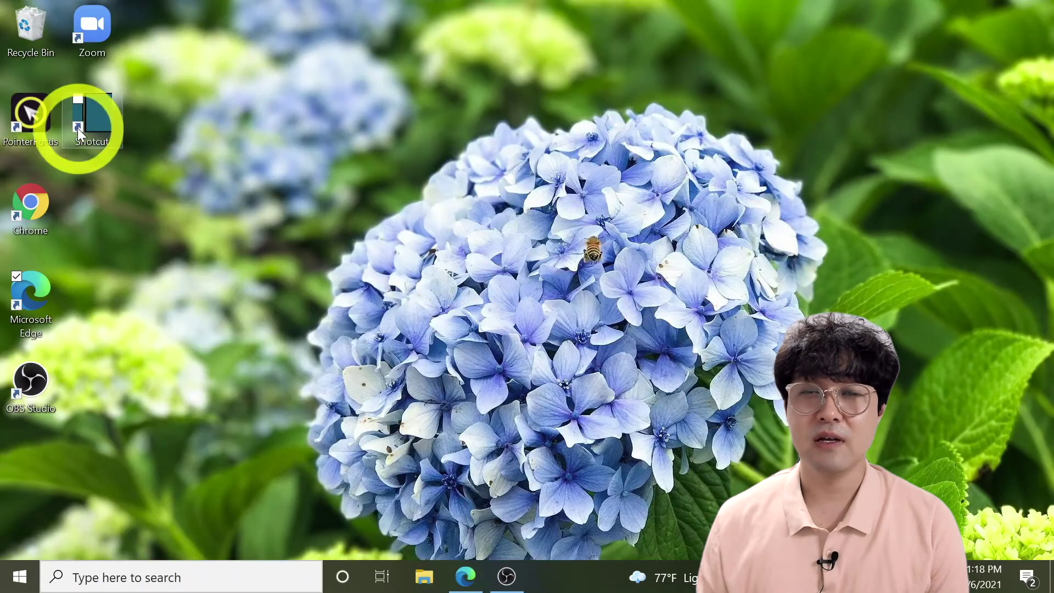
double_click(88, 111)
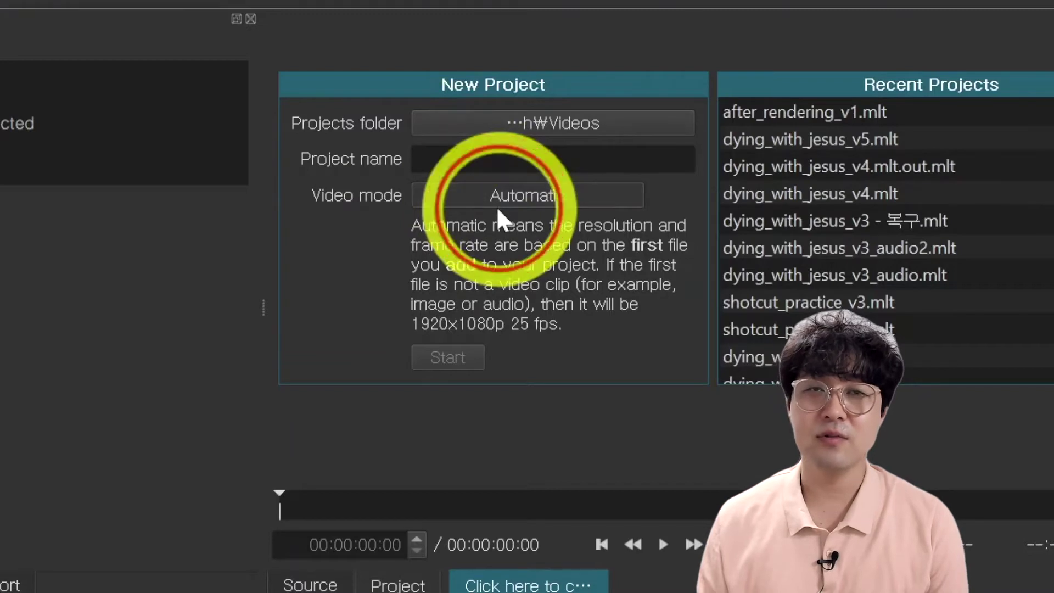
- Set the new project's video mode to HD 1080p 25 fps and enlarge the timeline area
left_click(497, 206)
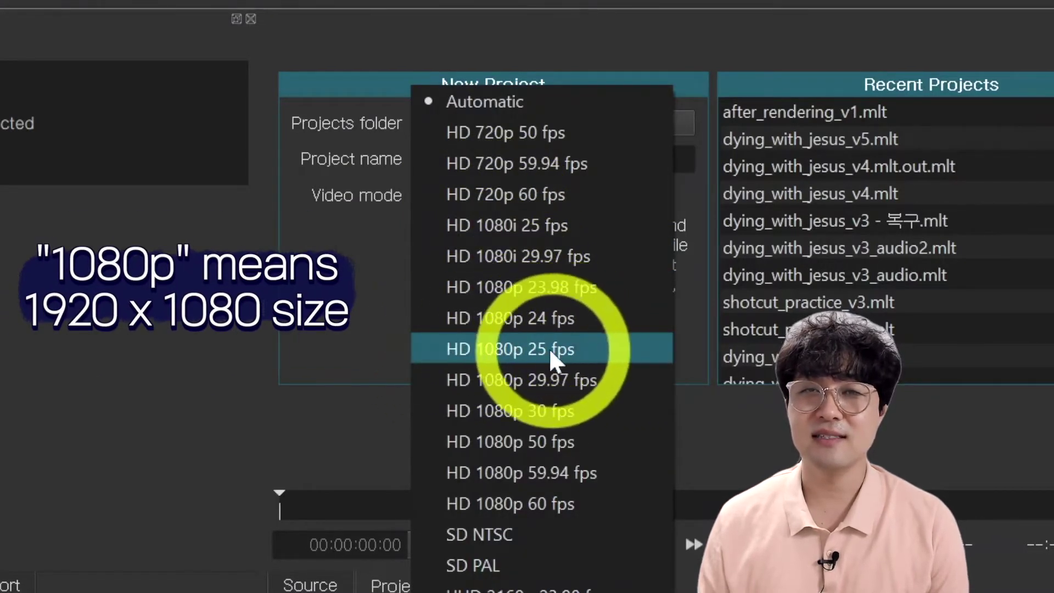
left_click(533, 353)
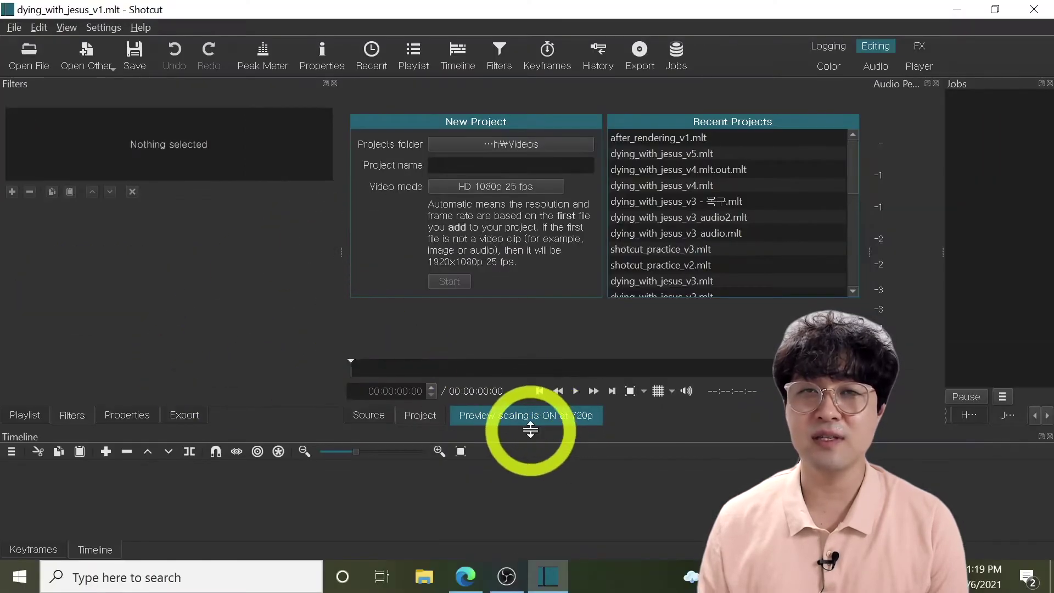
left_click_drag(531, 430, 522, 296)
- Add an audio track to the timeline and place the accompaniment file from the footage folder at its start
right_click(98, 369)
mouse_move(275, 217)
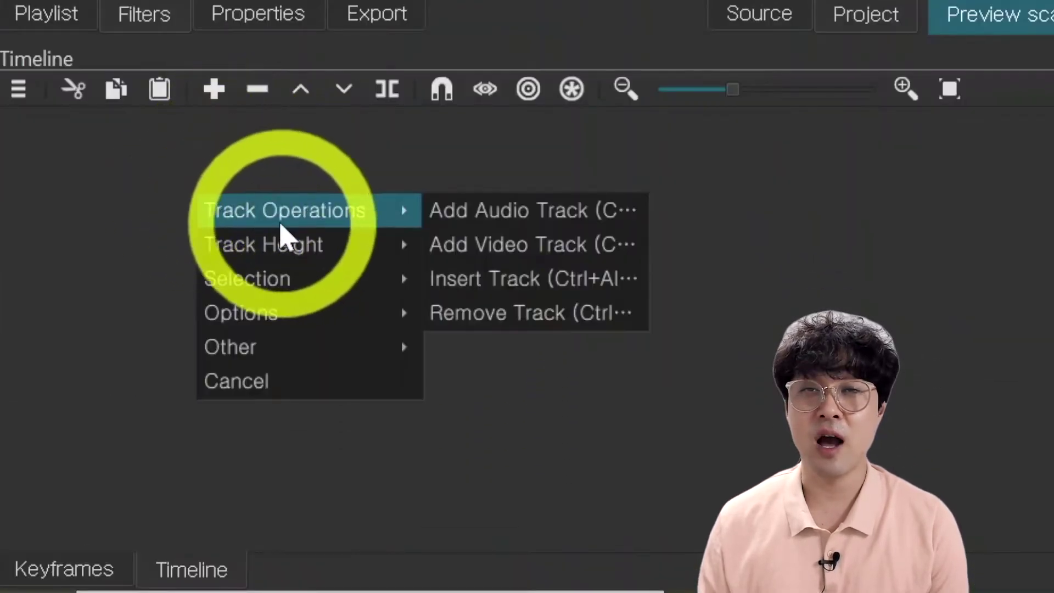
left_click(477, 218)
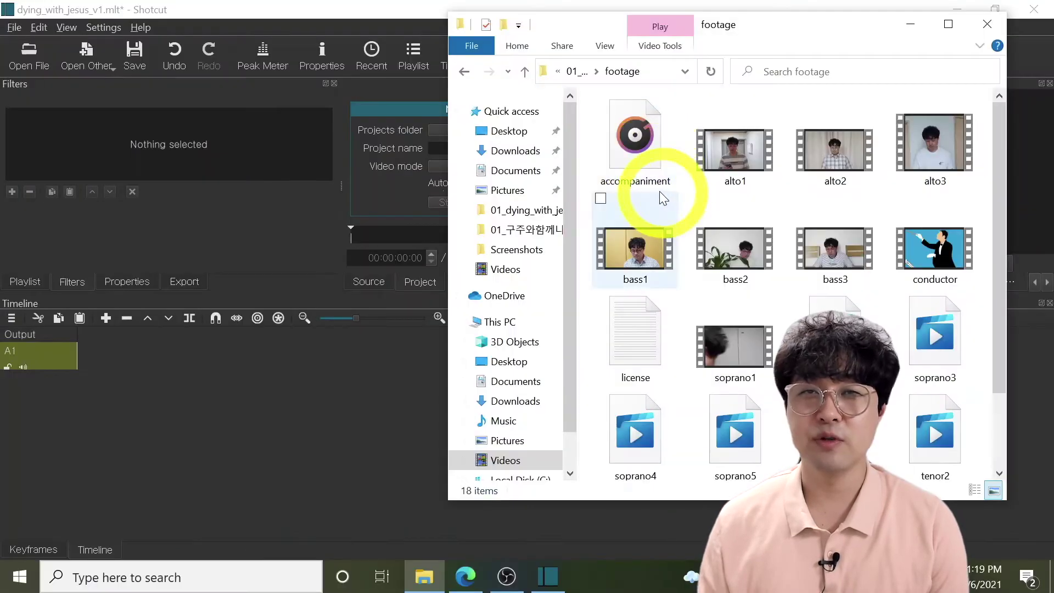
left_click_drag(635, 141, 43, 355)
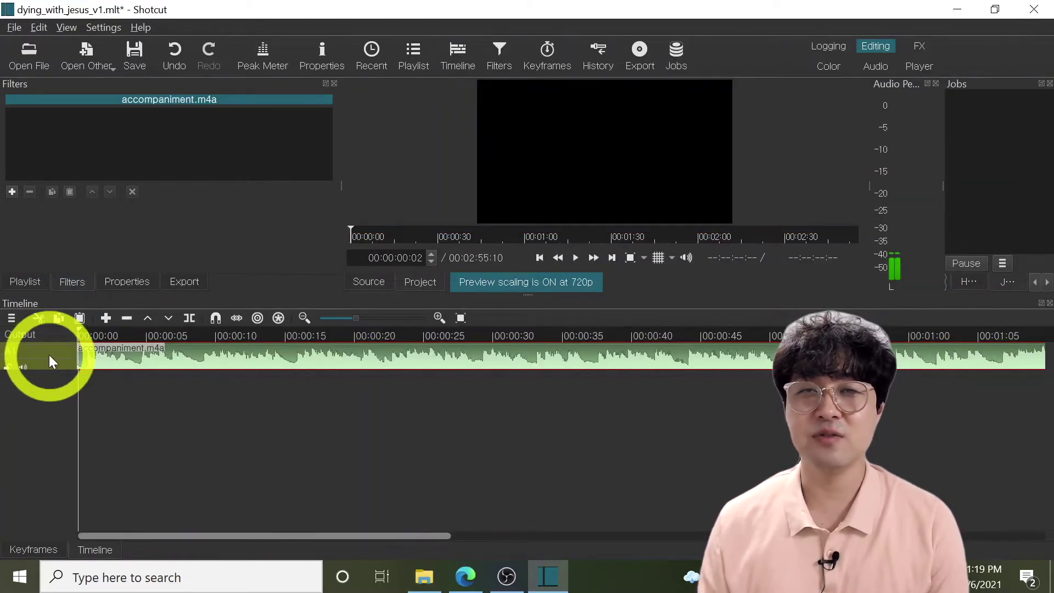
left_click(49, 361)
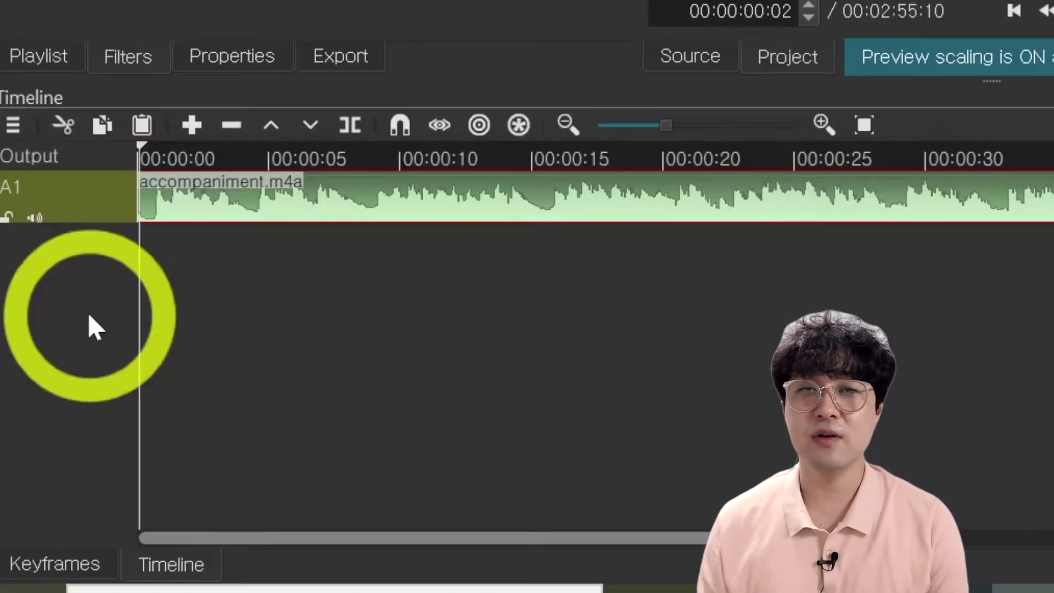
- Add fifteen video tracks, V1 to V15, above the accompaniment track
right_click(57, 405)
mouse_move(106, 302)
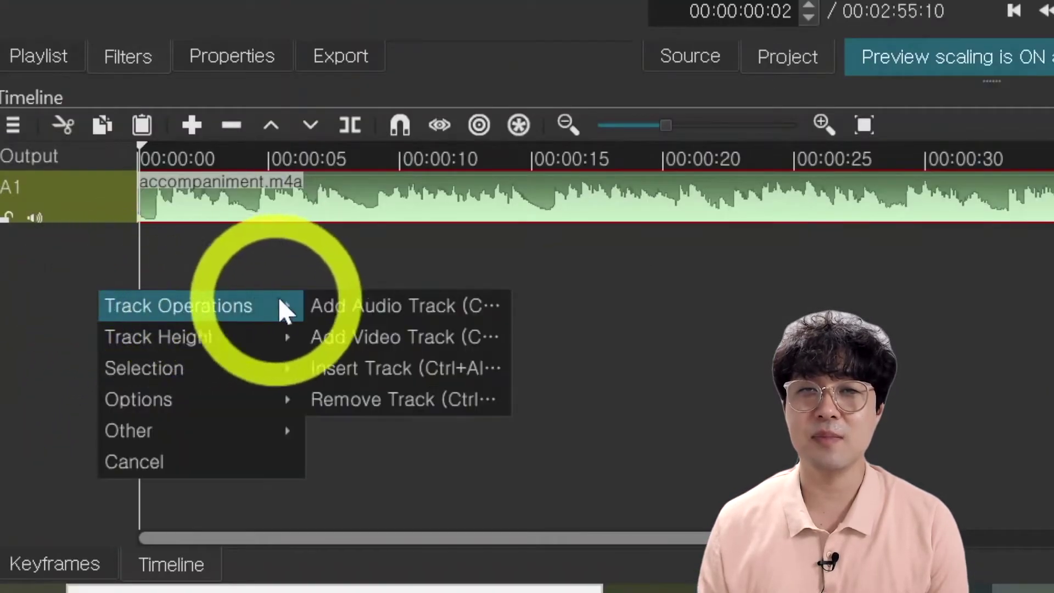
left_click(303, 336)
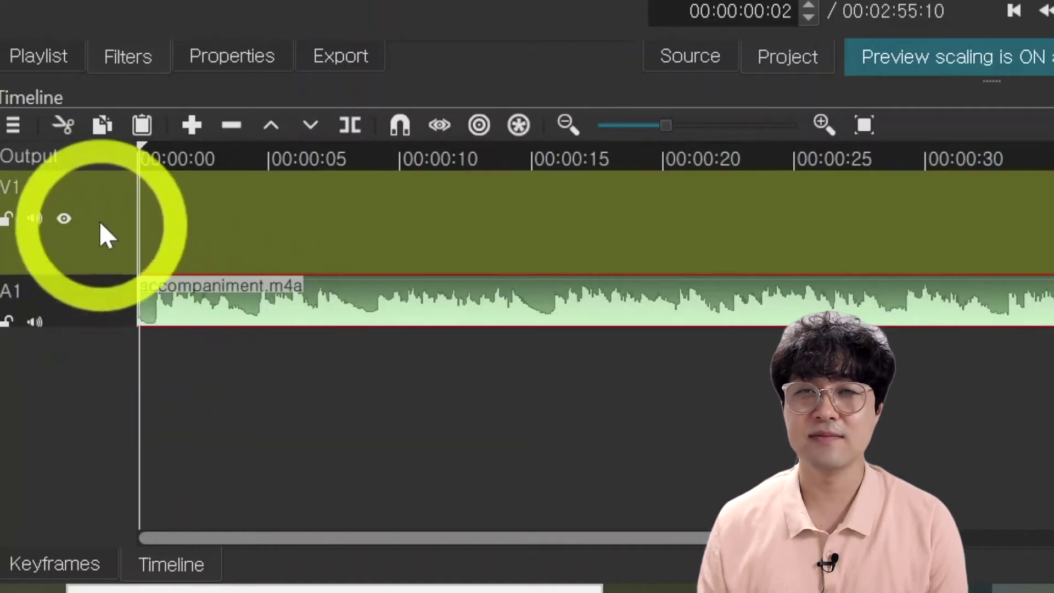
right_click(134, 235)
left_click(418, 266)
right_click(144, 216)
mouse_move(81, 368)
left_click(219, 388)
right_click(81, 361)
mouse_move(130, 366)
left_click(236, 383)
right_click(68, 358)
left_click(190, 381)
right_click(69, 358)
left_click(232, 381)
right_click(69, 358)
left_click(199, 379)
right_click(68, 358)
left_click(200, 379)
right_click(68, 358)
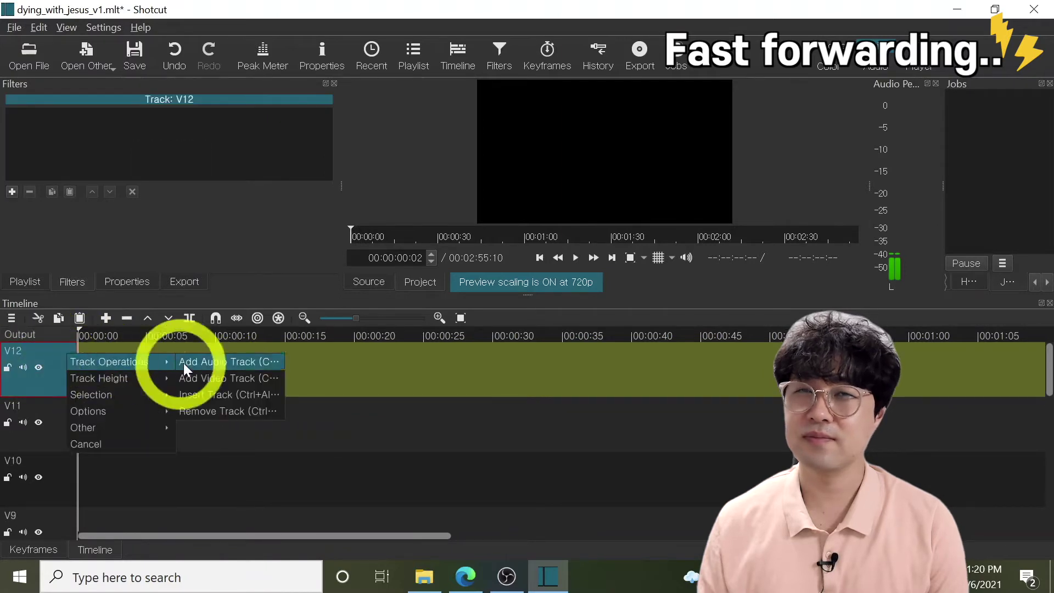
left_click(198, 379)
right_click(86, 358)
left_click(206, 380)
right_click(61, 349)
left_click(197, 380)
right_click(70, 352)
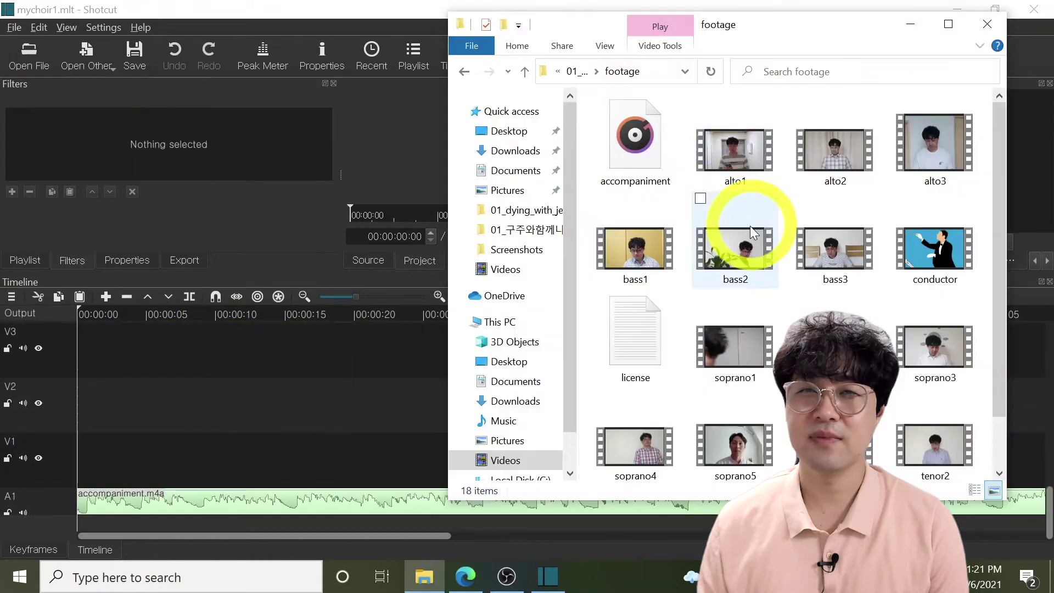
- Place the footage clips soprano1 to soprano5 at the start of tracks V1 to V5, one clip per track
left_click_drag(736, 357, 166, 411)
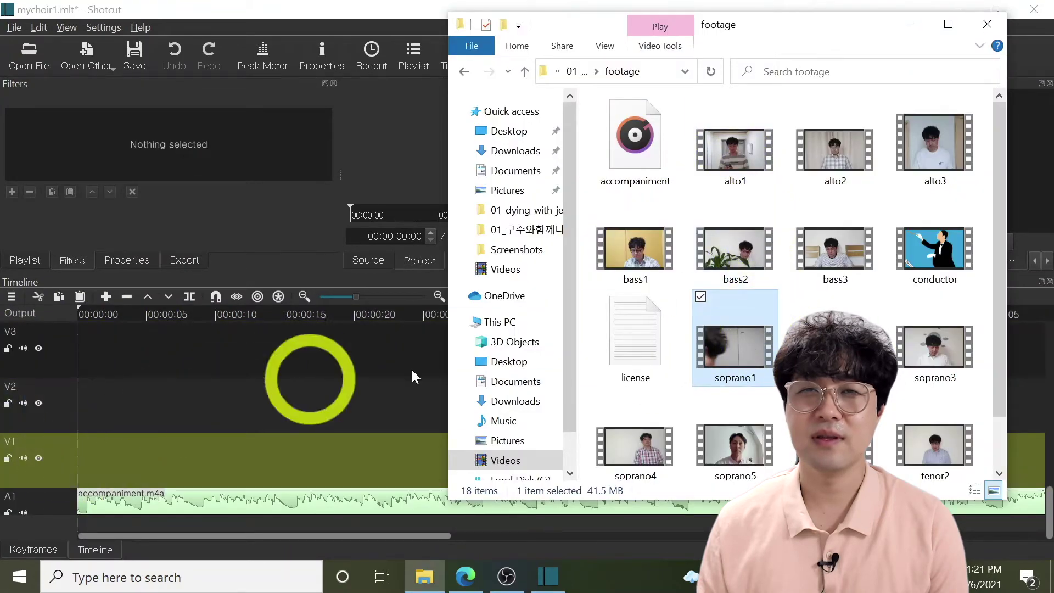
left_click_drag(834, 352, 66, 406)
left_click_drag(946, 354, 154, 352)
left_click_drag(1050, 508, 1050, 450)
left_click(424, 577)
left_click_drag(635, 450, 170, 475)
left_click_drag(736, 448, 160, 434)
- Place alto1, alto2 and alto3 from the footage folder at the start of tracks V6, V7 and V8
left_click_drag(736, 153, 149, 382)
left_click_drag(835, 154, 140, 339)
left_click_drag(1049, 465, 1049, 413)
left_click(424, 576)
left_click_drag(936, 148, 144, 477)
- Place tenor1 to tenor4 from the footage folder at the start of tracks V9 to V12
scroll(760, 325, "down", 2)
left_click_drag(835, 382, 144, 423)
left_click_drag(939, 391, 144, 367)
left_click_drag(1050, 413, 1050, 364)
left_click(423, 576)
left_click_drag(636, 442, 144, 506)
left_click_drag(734, 442, 119, 462)
- Place bass1, bass2 and bass3 from the footage folder at the start of tracks V13, V14 and V15
left_click_drag(636, 259, 144, 401)
left_click_drag(736, 255, 144, 351)
left_click_drag(1049, 368, 1049, 354)
left_click(424, 577)
left_click_drag(835, 253, 220, 359)
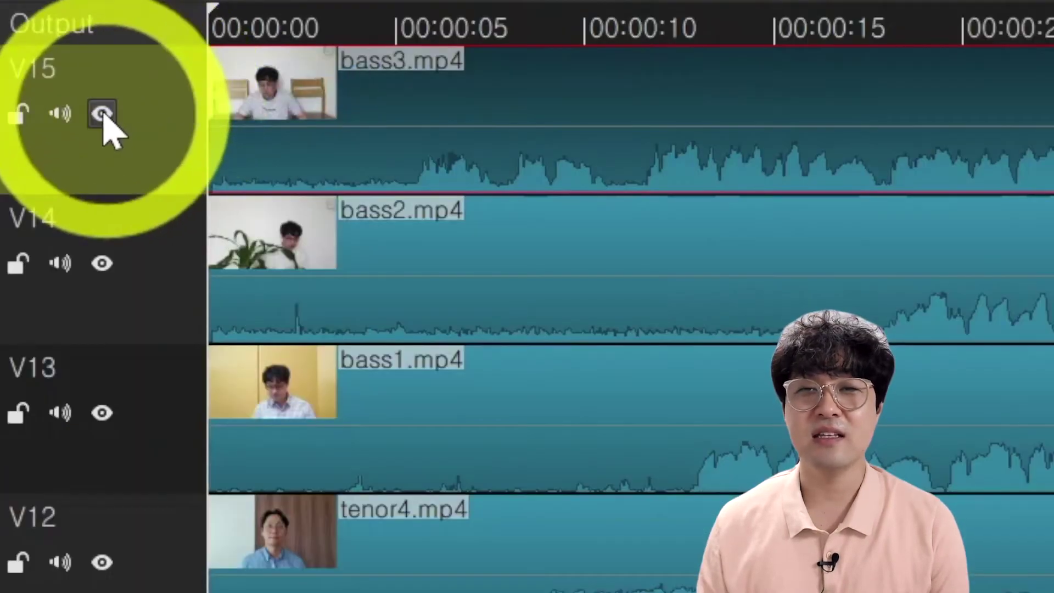
- Hide and mute the three bass tracks V15, V14 and V13
left_click(39, 346)
left_click(22, 346)
left_click(59, 263)
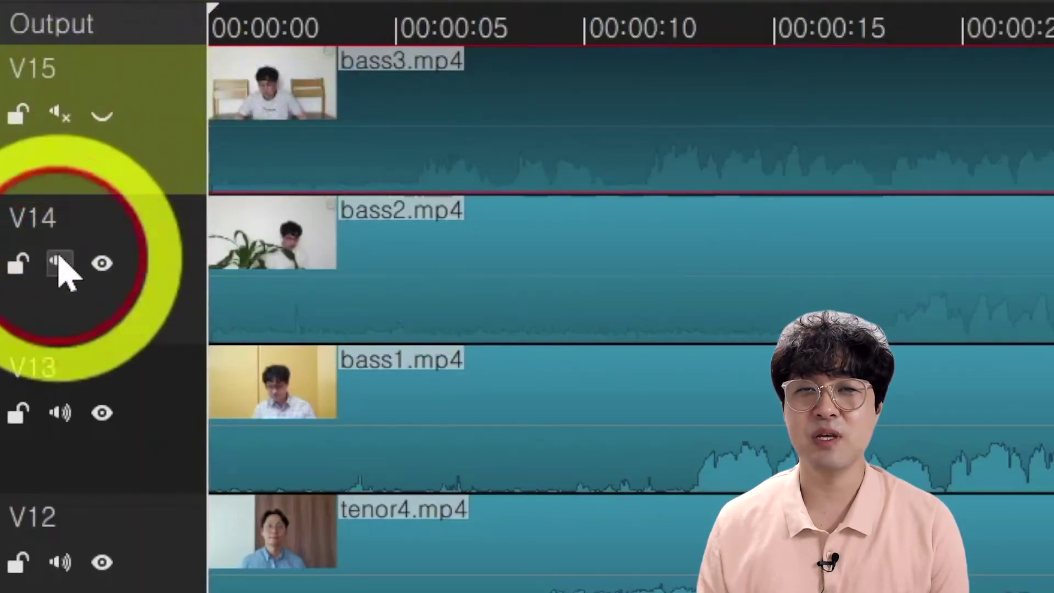
left_click(102, 264)
left_click(102, 412)
left_click(61, 413)
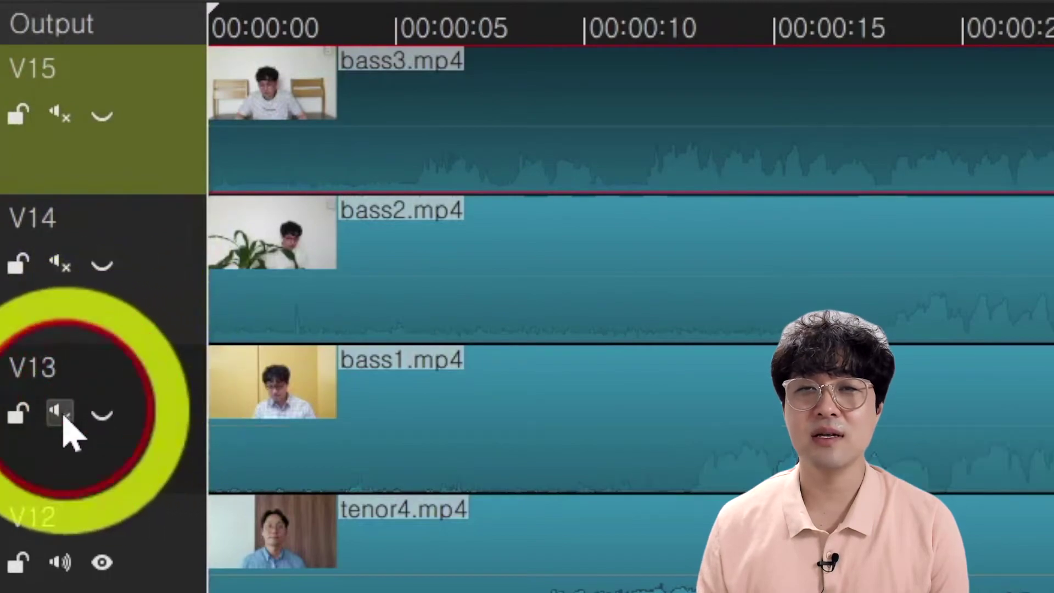
- Hide and mute the remaining video tracks except V1
scroll(38, 439, "down", 4)
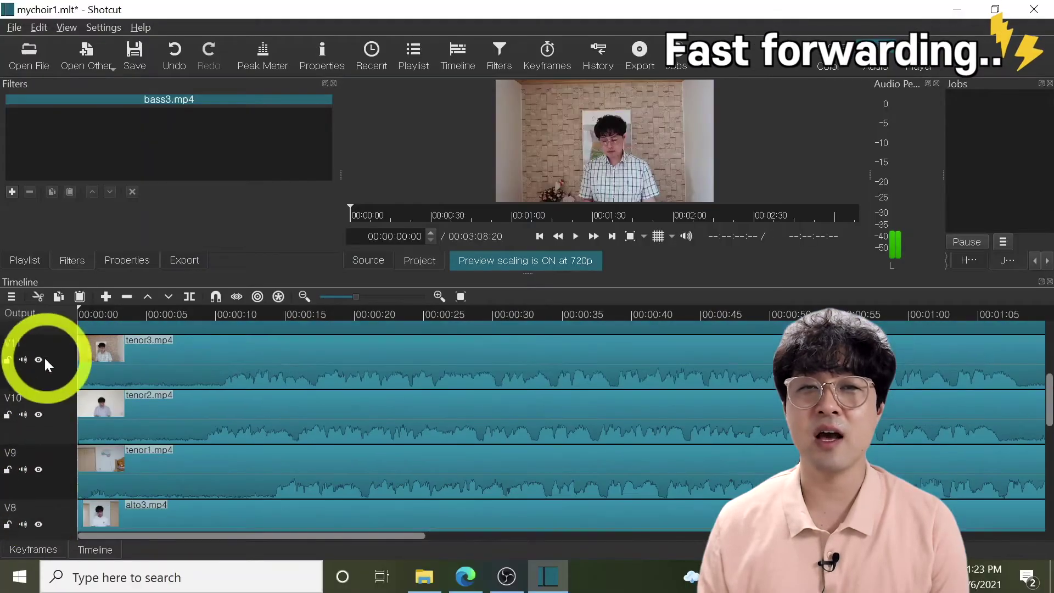
left_click(39, 360)
left_click(23, 360)
left_click(23, 414)
left_click(38, 414)
left_click(39, 470)
left_click(23, 469)
left_click(38, 358)
- Shift the soprano1 clip on V1 to start at about 4 seconds, matching its waveform to the accompaniment
left_click_drag(1049, 401, 1049, 467)
left_click_drag(80, 459, 223, 473)
left_click_drag(292, 462, 221, 451)
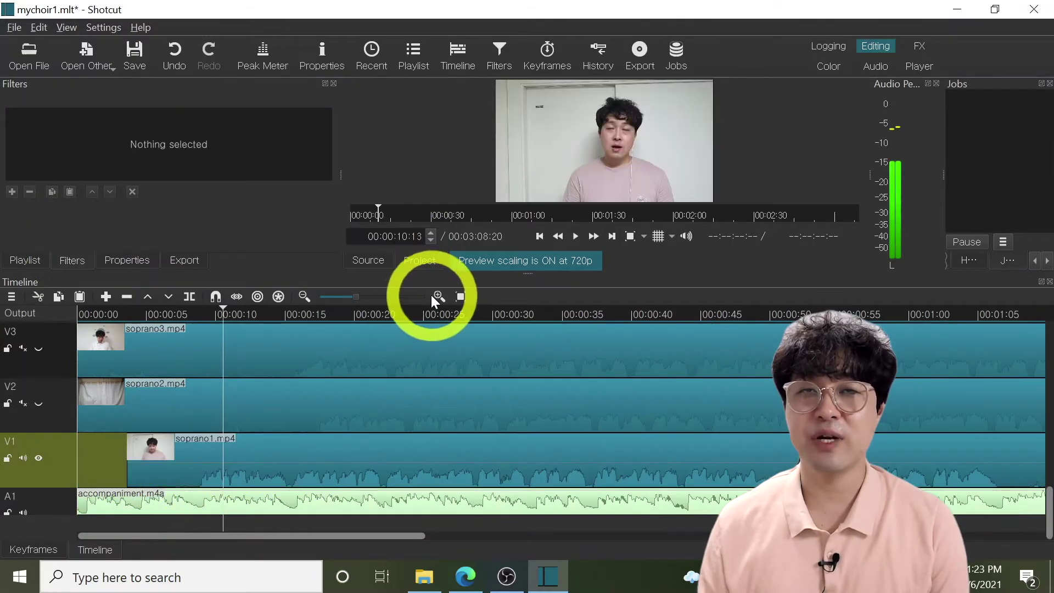
left_click(439, 296)
left_click(439, 297)
left_click(439, 296)
left_click(439, 296)
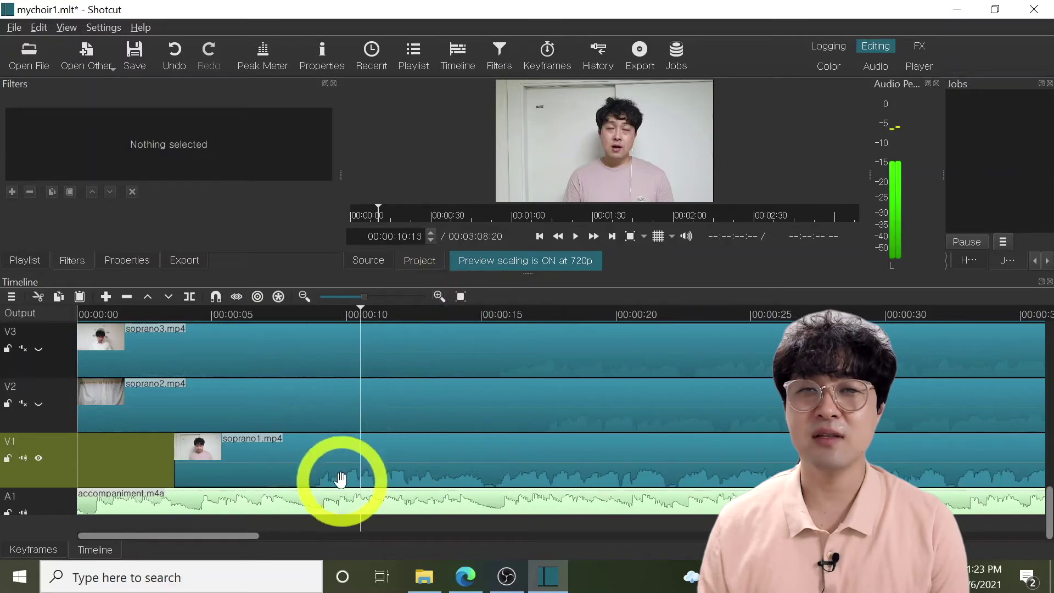
left_click_drag(294, 460, 302, 460)
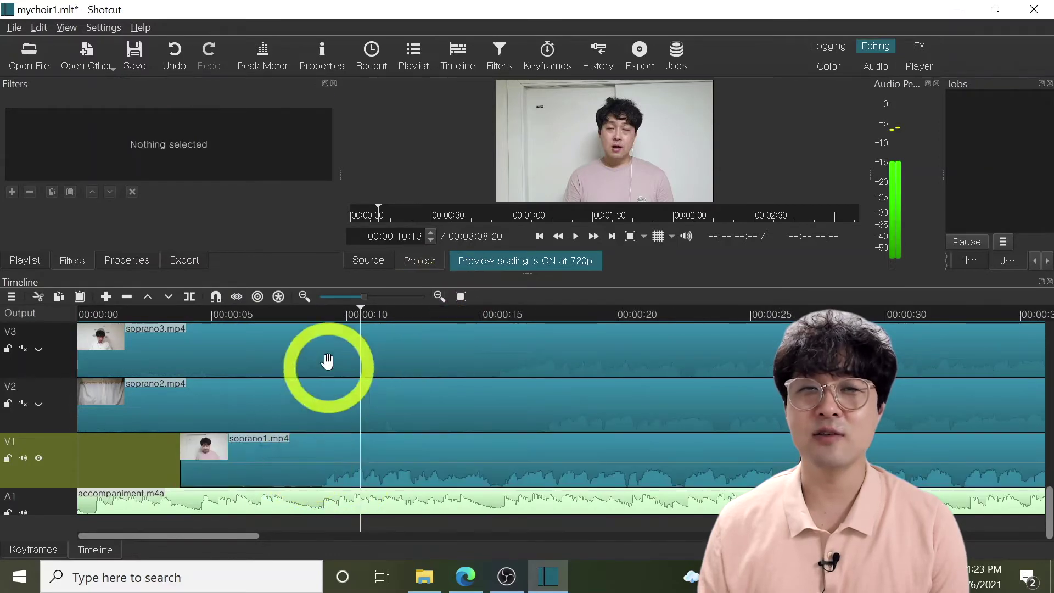
- Play the timeline from about 8 seconds to check soprano1's sync with the accompaniment
left_click(288, 313)
key("space")
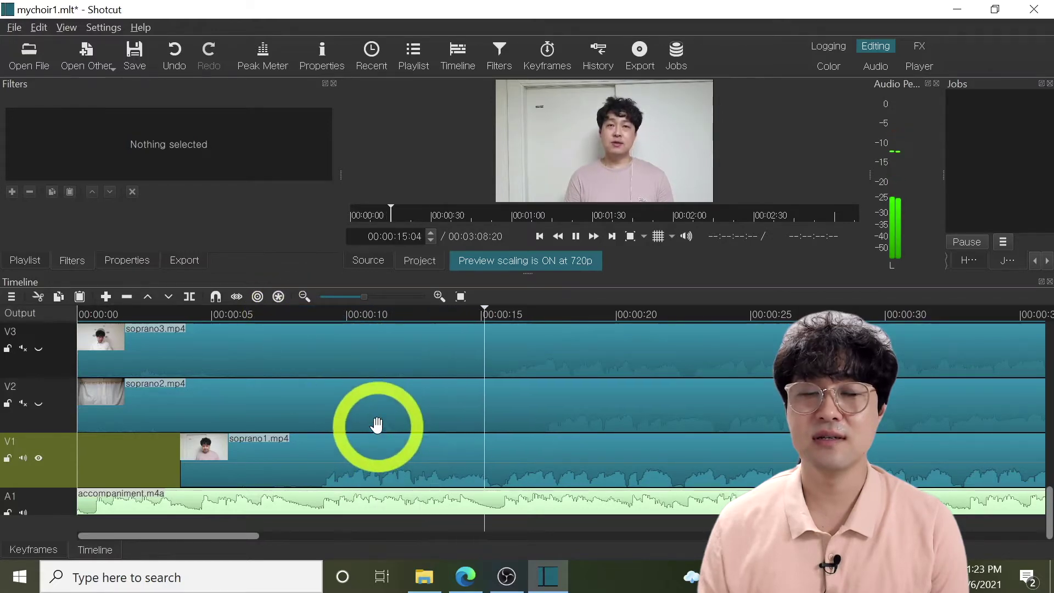
- Toggle timeline snapping, unmute V2 and shift soprano2 to about 4 seconds, aligning its waveform with soprano1
left_click(219, 301)
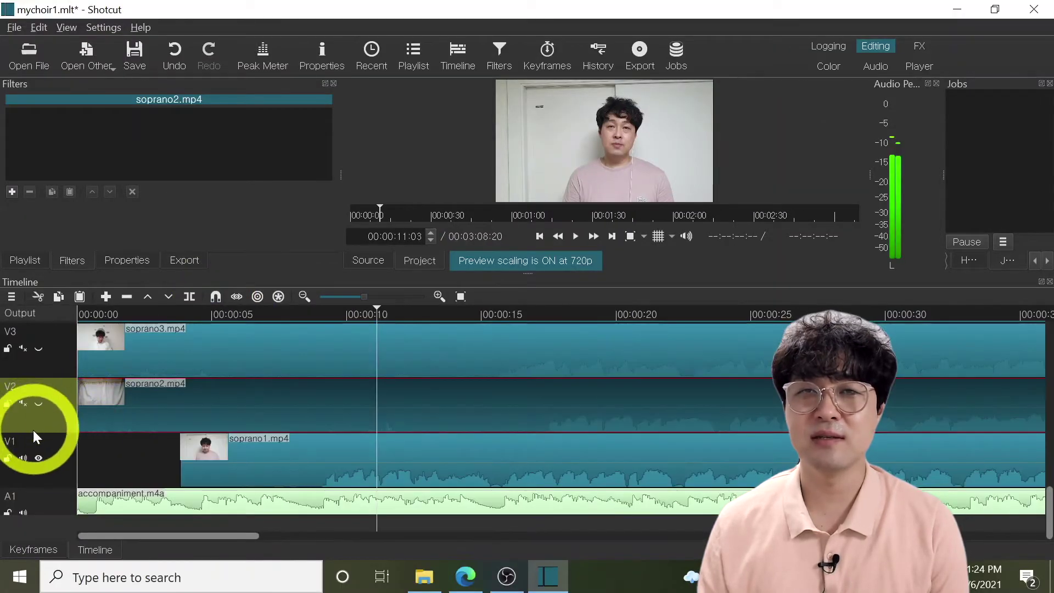
left_click(24, 405)
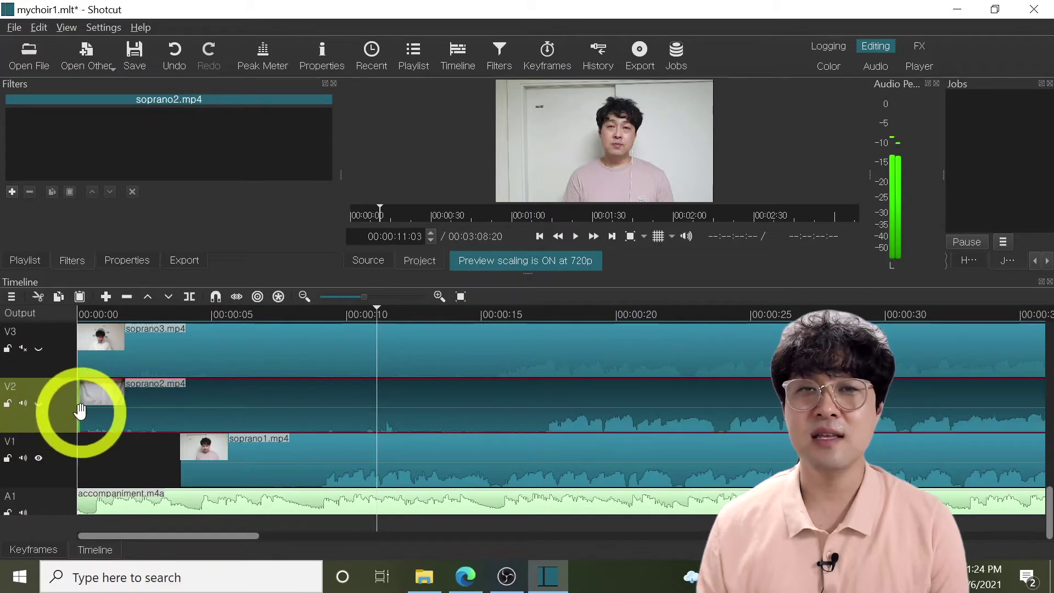
left_click_drag(171, 408, 417, 405)
left_click_drag(511, 405, 296, 409)
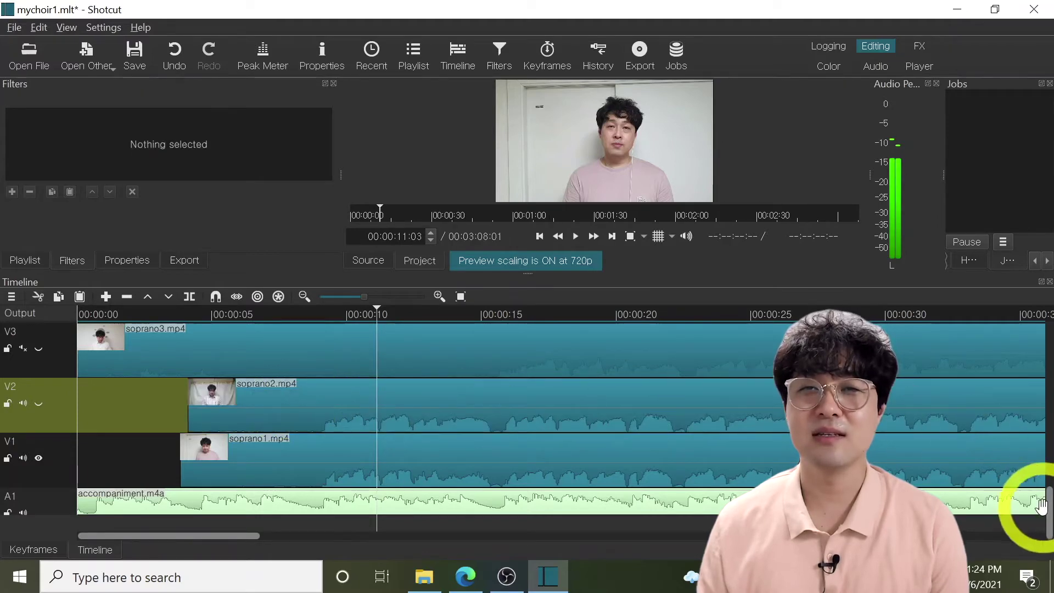
- Unmute the tracks from V3 upward and shift soprano3, soprano4 and soprano5 to align their waveforms with the other sopranos
left_click_drag(1050, 514, 1051, 495)
left_click(23, 443)
left_click_drag(79, 446, 343, 441)
left_click_drag(467, 439, 292, 438)
left_click_drag(1051, 497, 1050, 478)
left_click(23, 476)
left_click_drag(92, 482, 163, 481)
scroll(605, 357, "down", 2)
left_click(23, 447)
left_click_drag(154, 436, 416, 429)
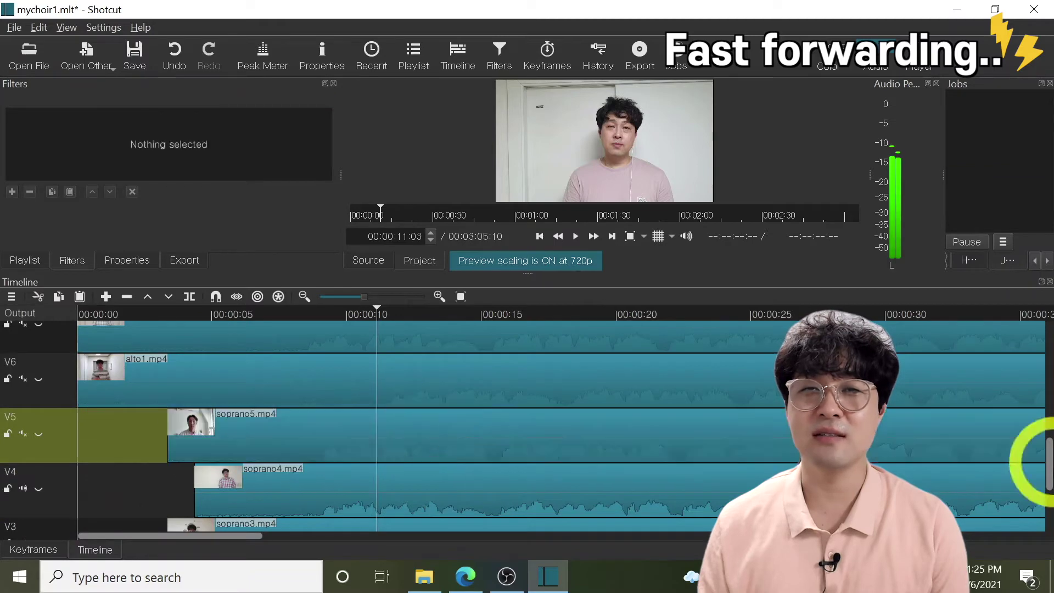
- Unmute the alto tracks V6 to V8 and shift alto1, alto2 and alto3 to align their waveforms with the sopranos
left_click(23, 384)
scroll(622, 450, "up", 3)
left_click_drag(80, 457, 310, 458)
left_click_drag(515, 459, 447, 459)
left_click_drag(1051, 461, 1050, 455)
left_click(23, 429)
left_click_drag(79, 447, 262, 444)
left_click_drag(505, 441, 511, 440)
- Unmute the tenor tracks V9 to V12 and shift tenor1 to tenor4 to align their waveforms with the other voices
scroll(494, 429, "up", 3)
left_click(23, 420)
left_click(25, 433)
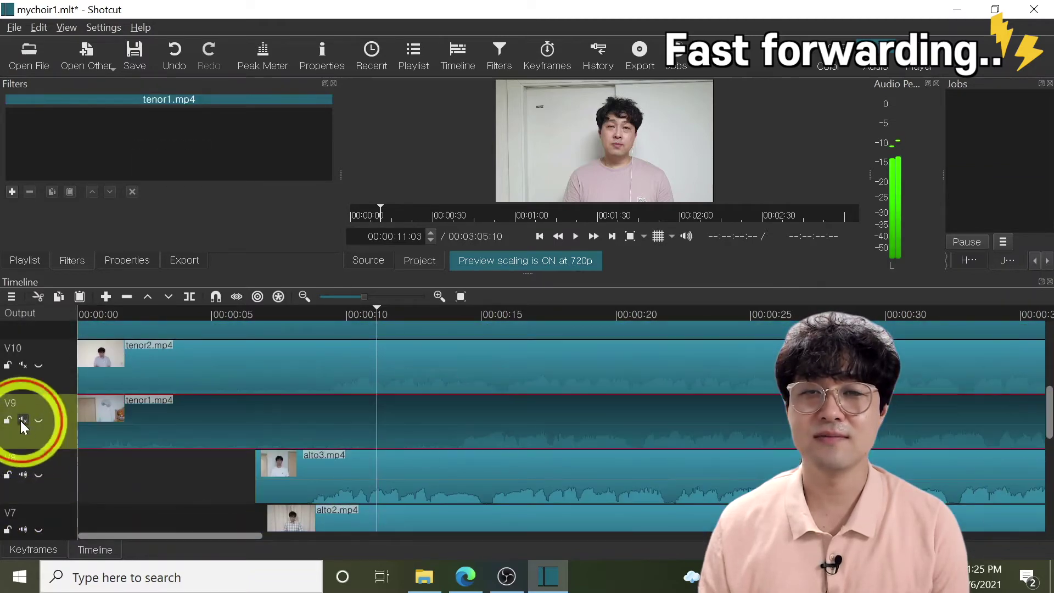
left_click_drag(413, 430, 412, 430)
left_click_drag(1049, 417, 1046, 395)
left_click_drag(292, 467, 465, 471)
left_click_drag(1049, 410, 1047, 396)
left_click_drag(163, 468, 338, 468)
left_click(47, 420)
left_click_drag(292, 400, 459, 401)
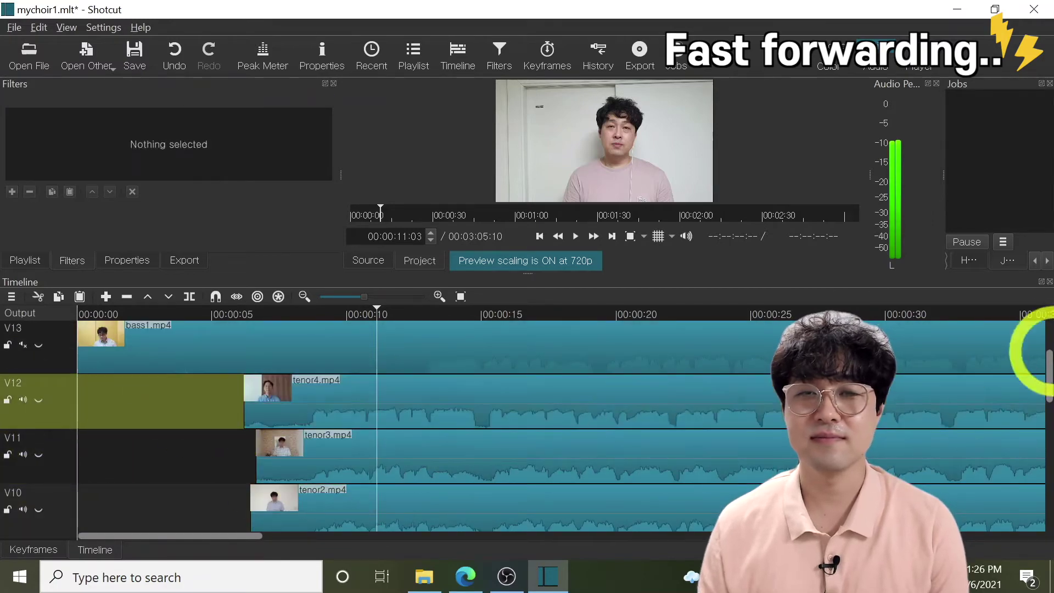
- Shift bass1, bass2 and bass3 on tracks V13 to V15 to align their waveforms with the other voices
left_click_drag(1050, 357, 1050, 329)
left_click_drag(94, 456, 241, 462)
left_click_drag(87, 412, 254, 412)
left_click(78, 367)
left_click_drag(79, 367, 286, 368)
- Place the playhead at about 20 seconds, on a gap in the soprano waveforms, as the alignment reference
left_click(1049, 439)
left_click_drag(1049, 376, 991, 532)
left_click(439, 296)
left_click(440, 297)
left_click(439, 296)
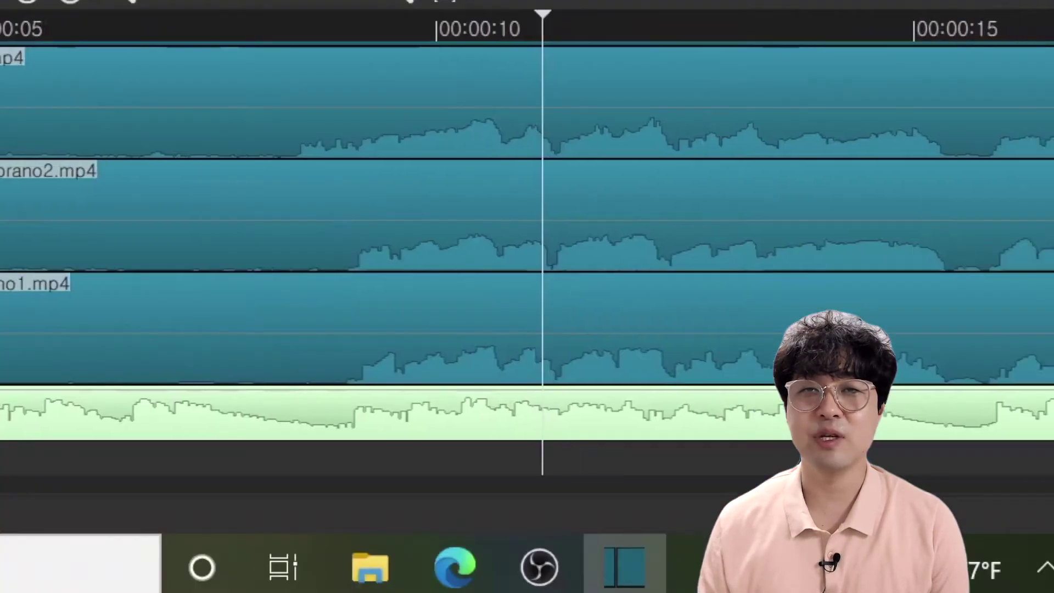
left_click(5, 483)
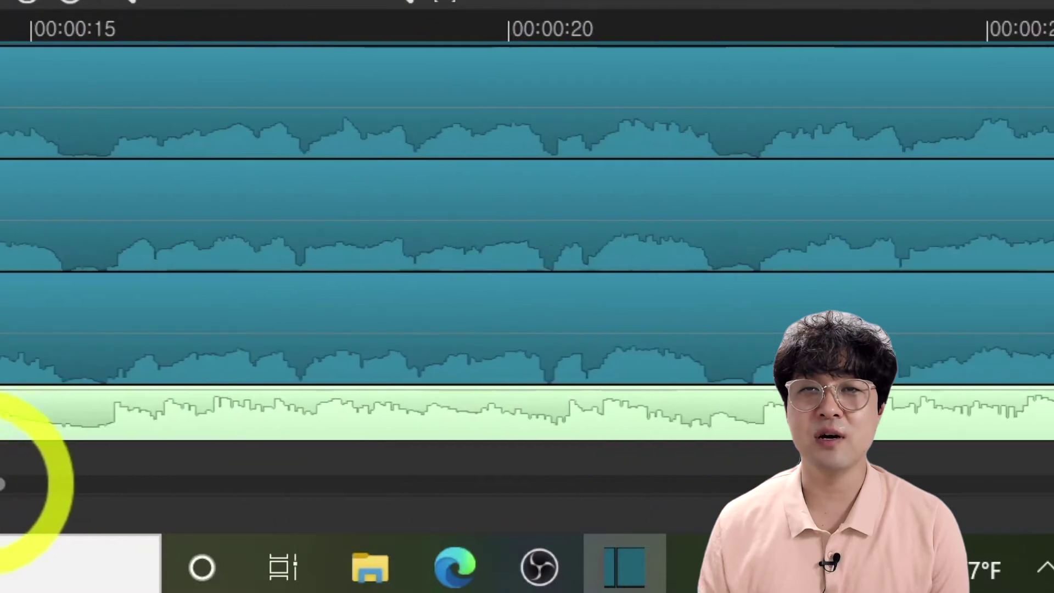
left_click(724, 387)
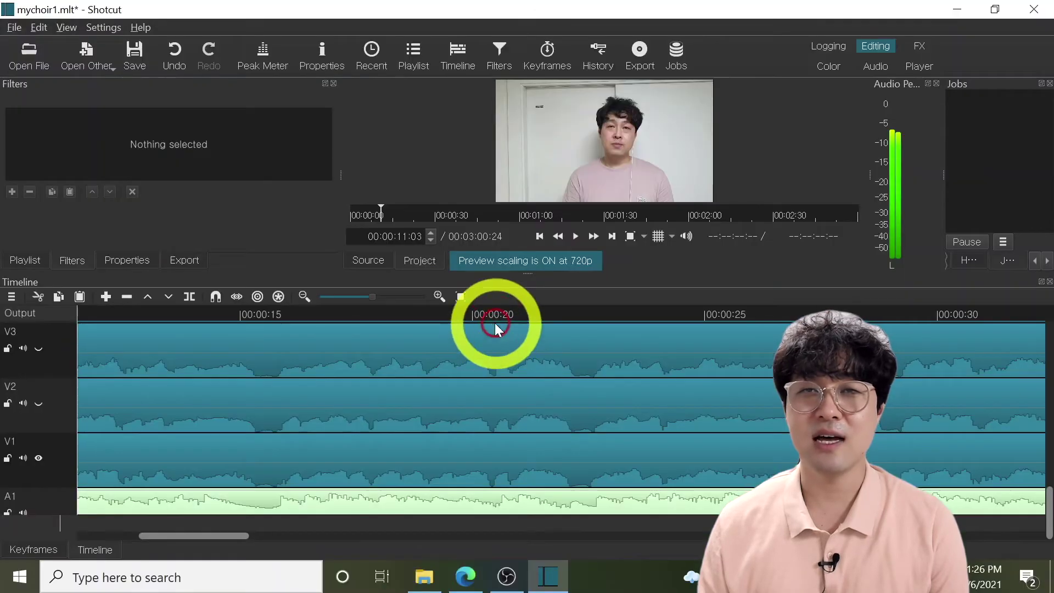
left_click(496, 325)
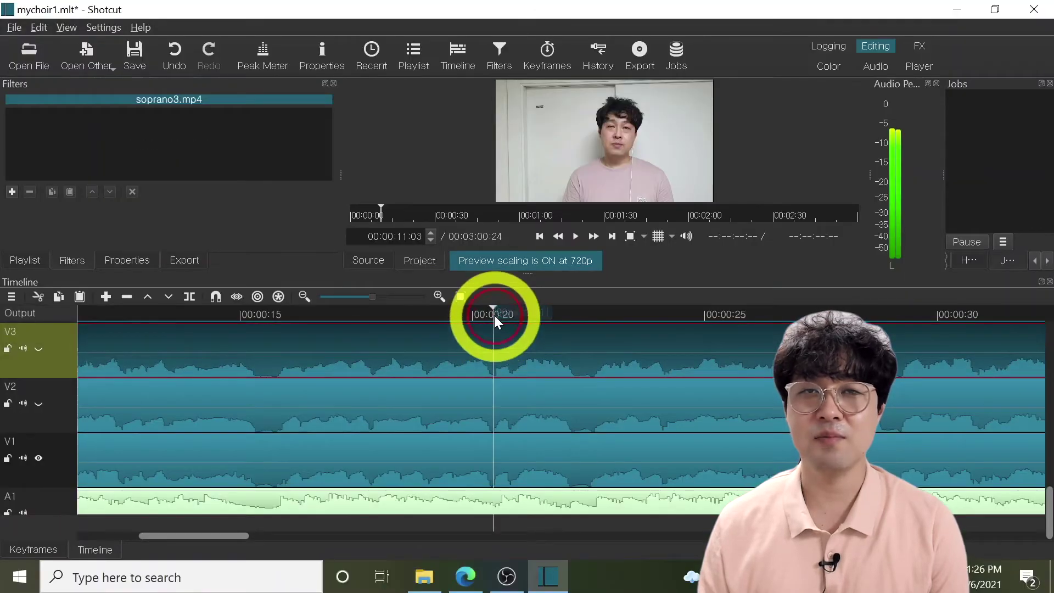
- Fine-shift soprano3 and the clips on the next tracks above so their waveform gaps meet the playhead
left_click(438, 297)
left_click(438, 297)
left_click(439, 296)
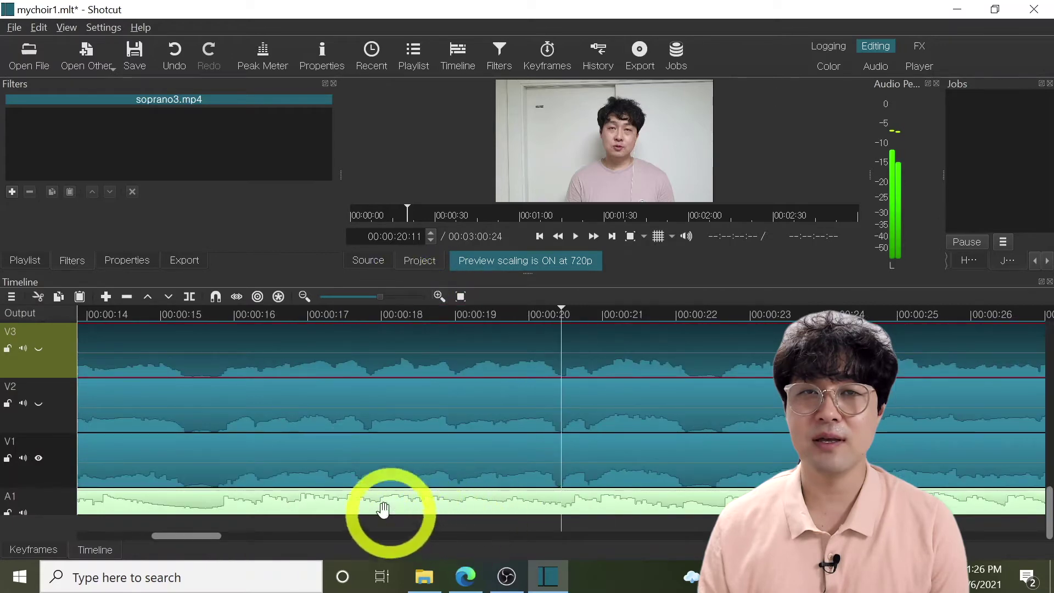
left_click(403, 297)
left_click(577, 363)
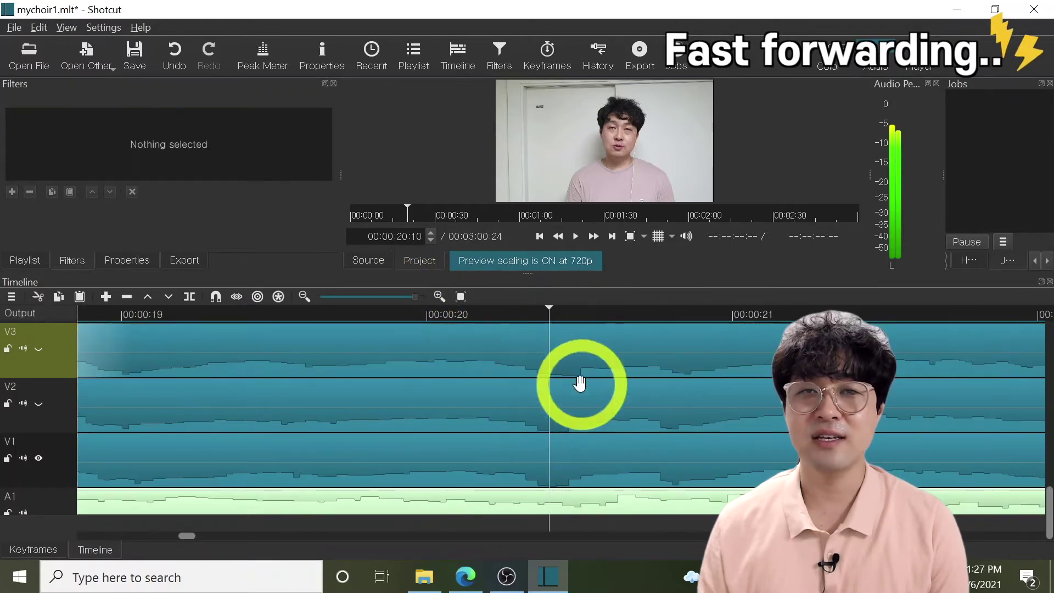
scroll(1032, 504, "up", 2)
left_click_drag(584, 400, 613, 399)
scroll(1044, 484, "up", 2)
left_click_drag(648, 495, 723, 350)
- Fine-shift the clips on the higher tracks up to V11 so their waveform gaps meet the playhead
left_click_drag(1048, 462, 1049, 434)
left_click_drag(652, 400, 791, 395)
left_click_drag(666, 346, 722, 360)
left_click_drag(1049, 419, 1049, 391)
left_click_drag(598, 388, 777, 400)
left_click_drag(649, 353, 721, 354)
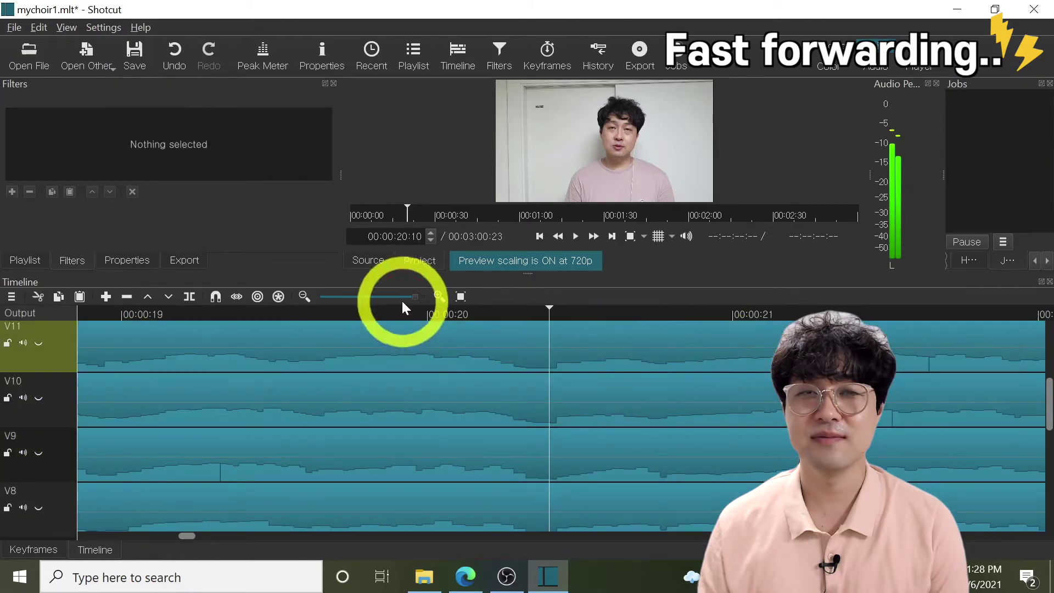
- Fine-shift the clips on tracks V12 to V15 so their waveform gaps meet the playhead
left_click_drag(1048, 419, 1048, 392)
left_click_drag(478, 405, 681, 401)
left_click_drag(537, 347, 765, 364)
left_click_drag(1048, 372, 1049, 344)
left_click_drag(706, 404, 769, 393)
left_click_drag(690, 348, 765, 353)
- Restore the trimmed front parts of bass3, bass2, bass1, tenor4 and tenor3 by extending their starts back to the timeline's beginning
left_click_drag(413, 297, 368, 295)
left_click_drag(1048, 351, 1049, 330)
key("minus")
left_click_drag(134, 346, 67, 322)
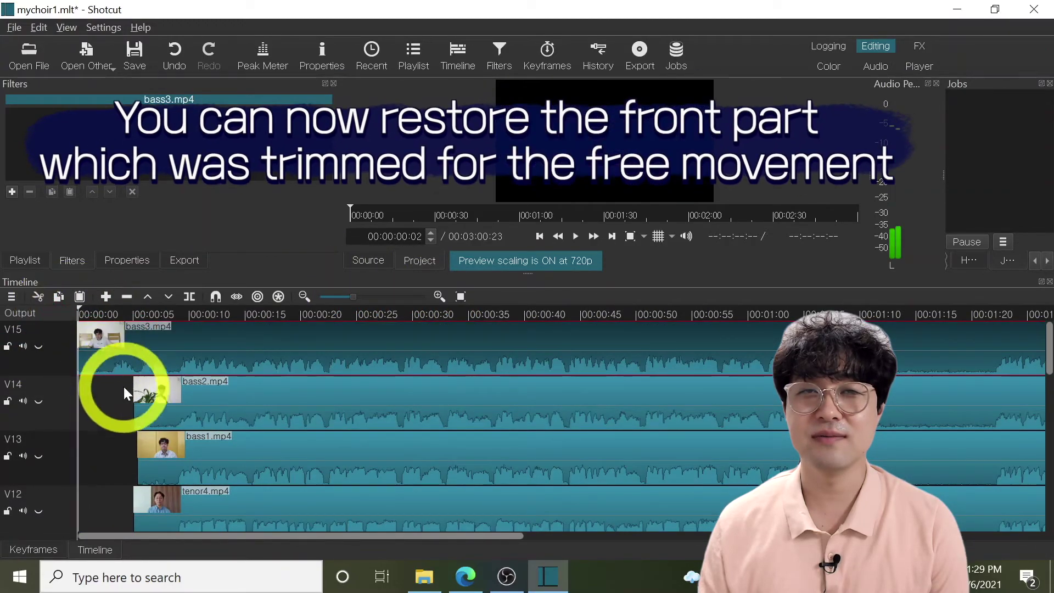
left_click_drag(135, 398, 78, 398)
left_click(139, 463)
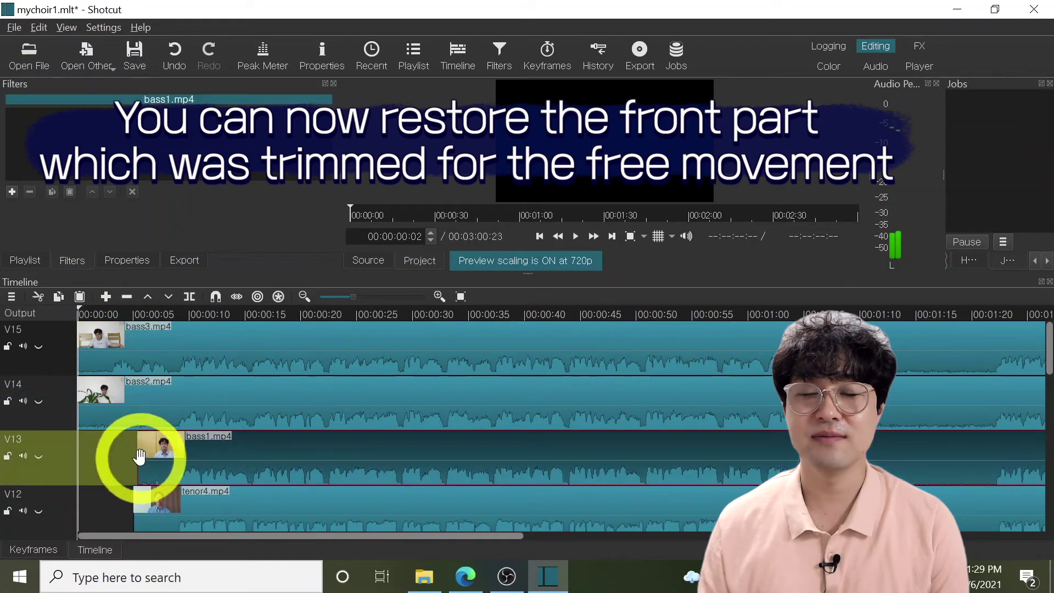
left_click_drag(133, 505, 67, 497)
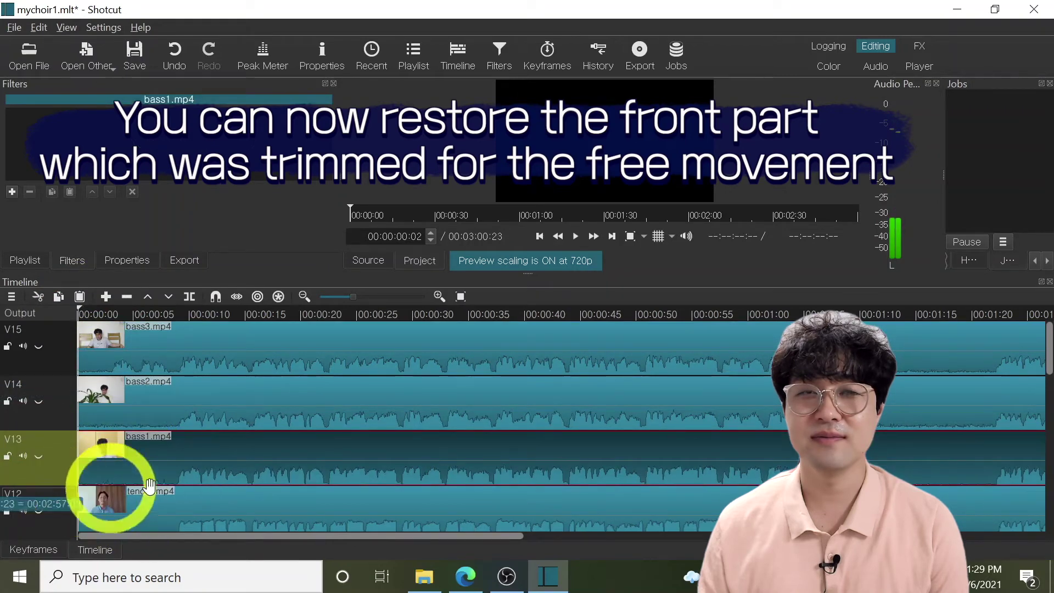
left_click_drag(1049, 367, 907, 413)
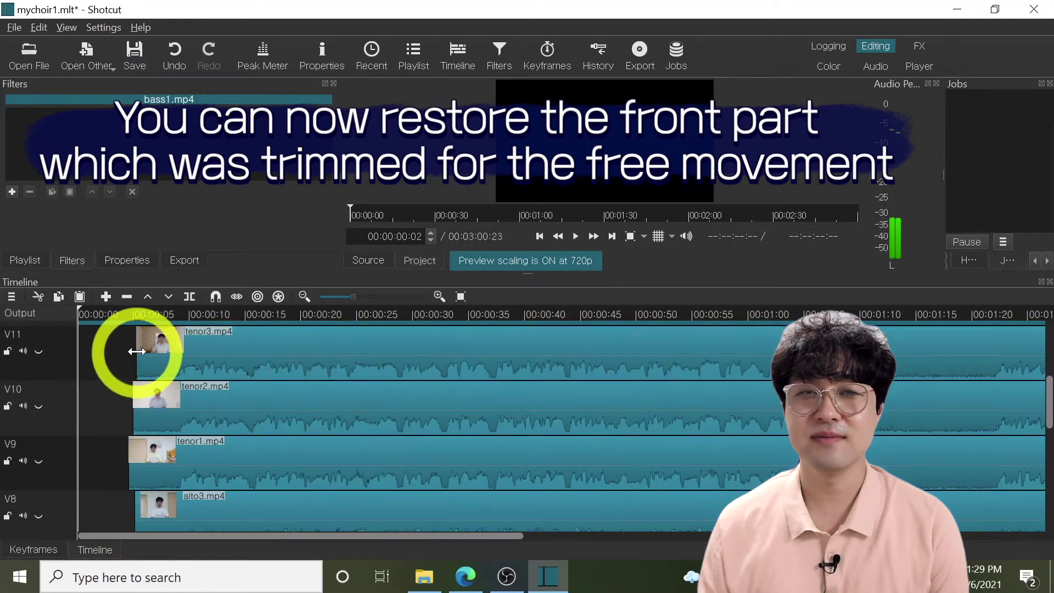
left_click_drag(138, 359, 62, 353)
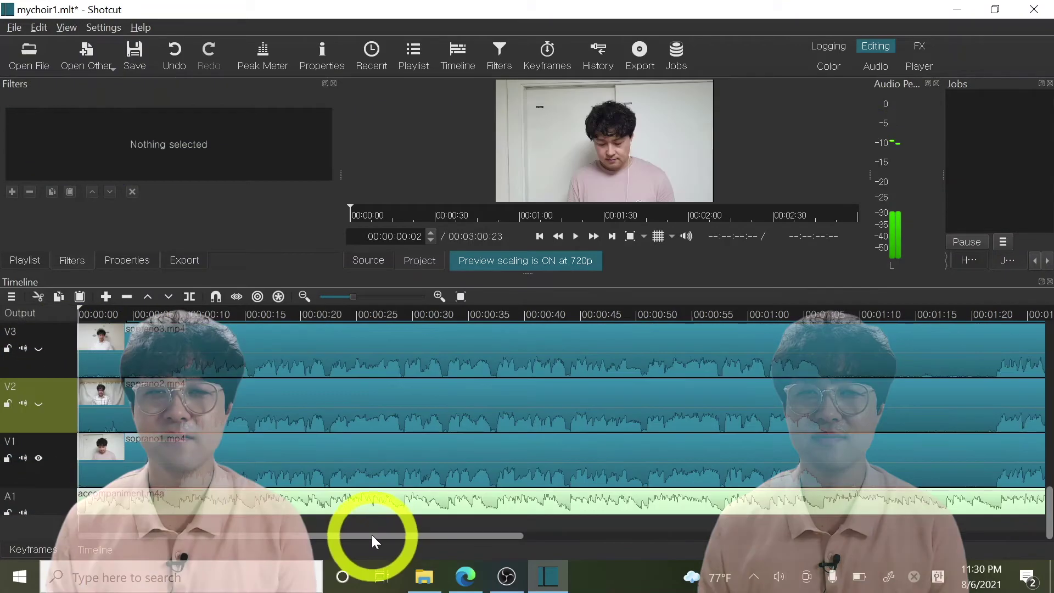
- Place the playhead at 00:02:55:10, the accompaniment's end, and split the soprano clips that run past it there
left_click_drag(371, 535, 924, 439)
left_click_drag(890, 318, 908, 314)
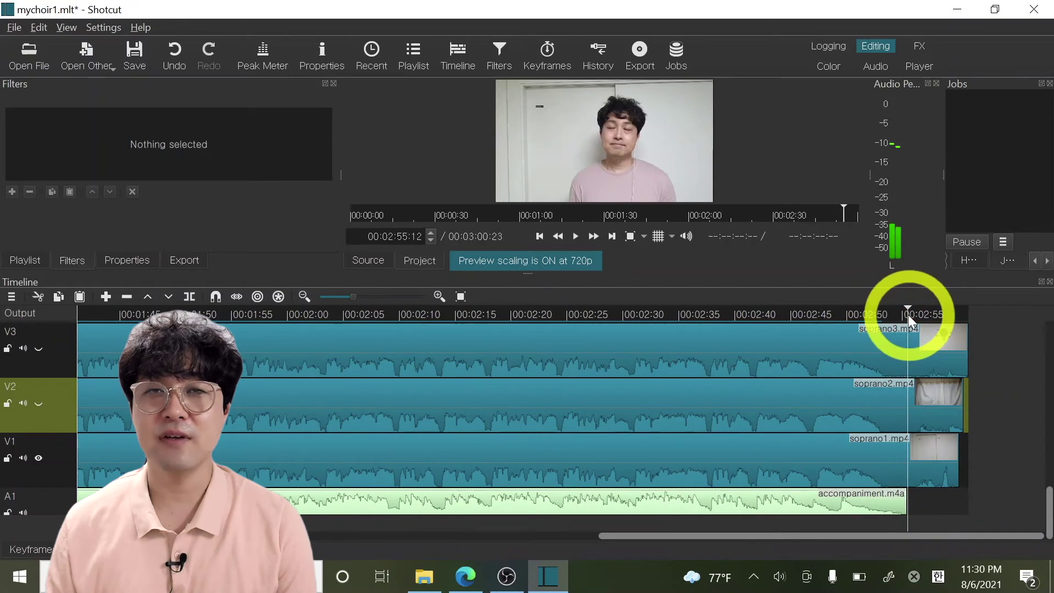
left_click(858, 470)
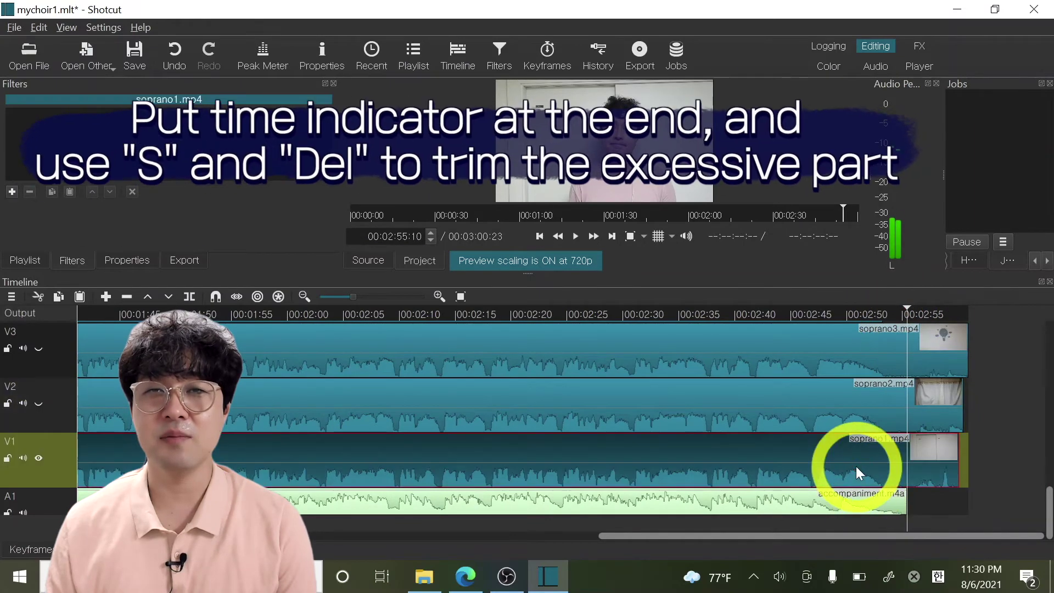
key("s")
scroll(839, 402, "up", 3)
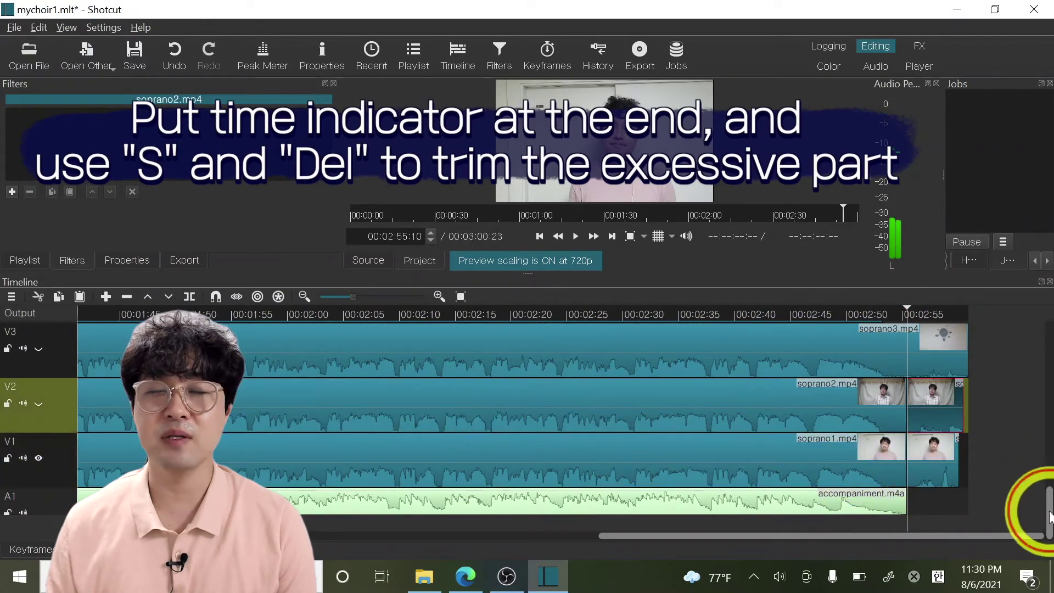
left_click(819, 343)
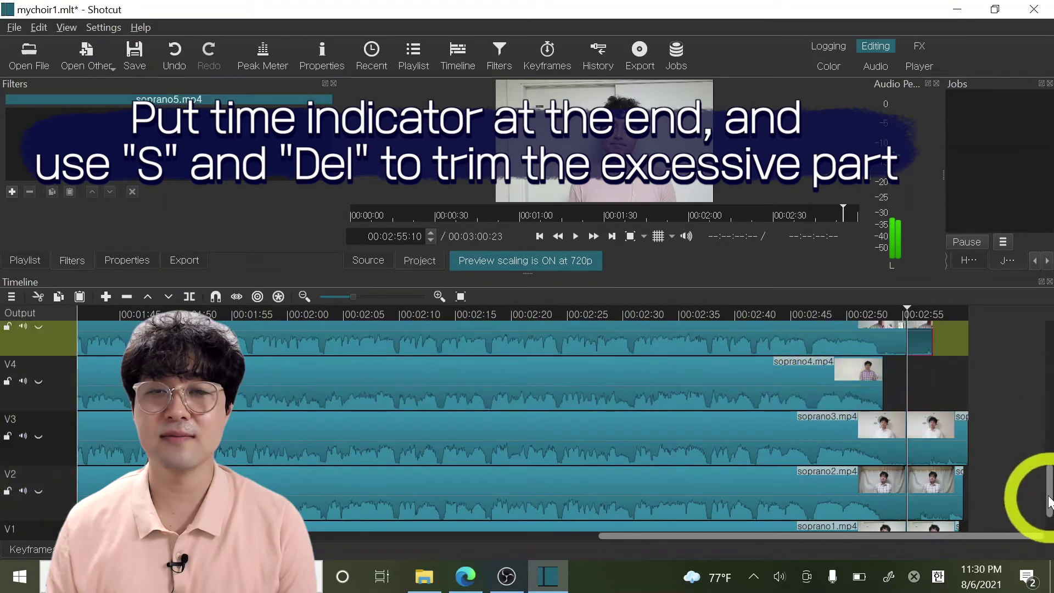
- Split the alto, tenor and bass clips on the higher tracks at the playhead
scroll(1046, 472, "up", 3)
left_click(845, 391)
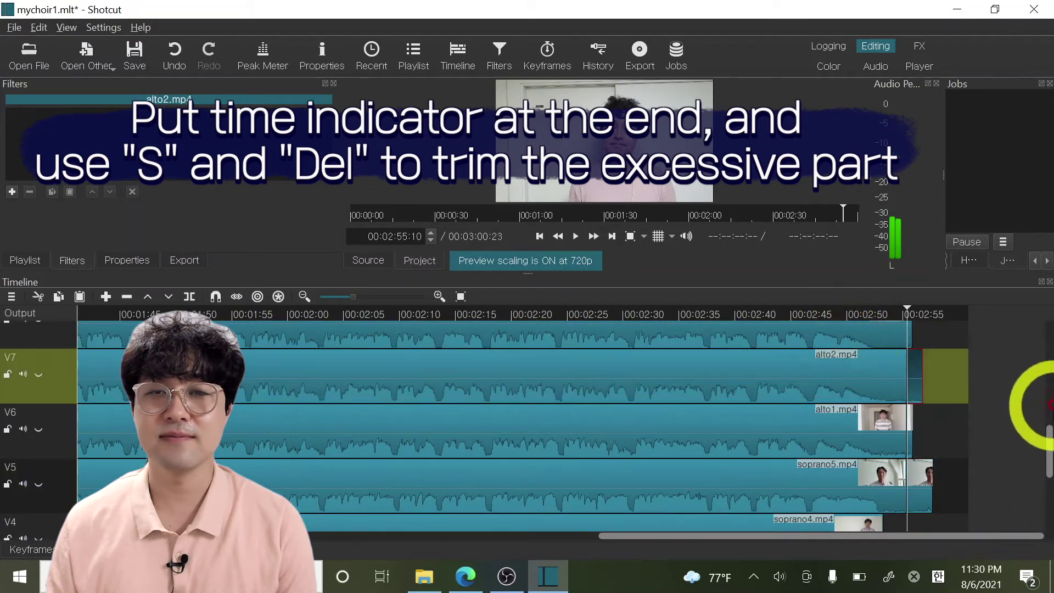
scroll(1036, 417, "up", 3)
left_click(846, 404)
scroll(1044, 417, "up", 3)
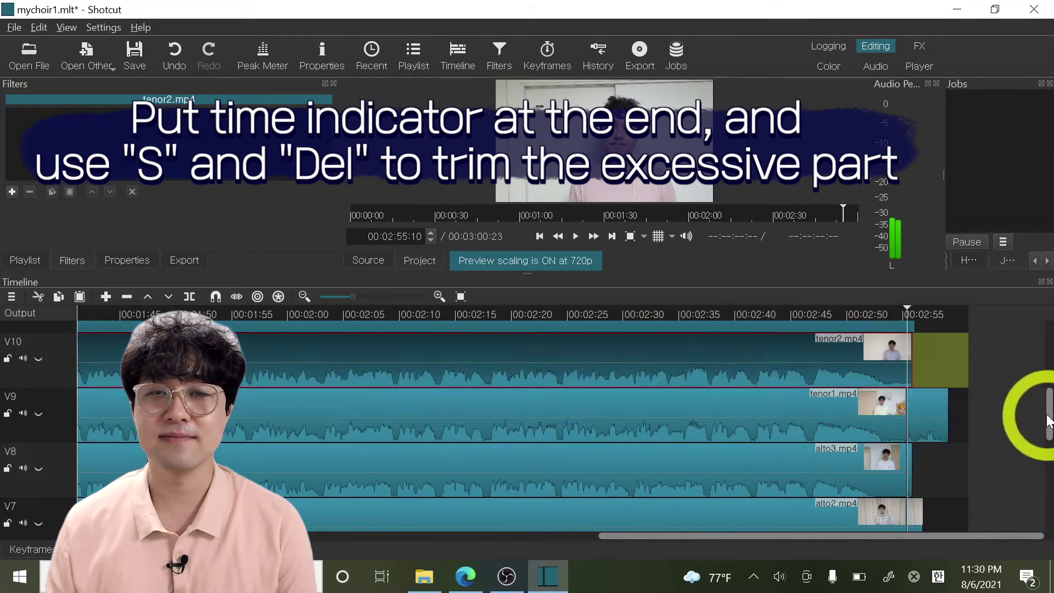
left_click(832, 376)
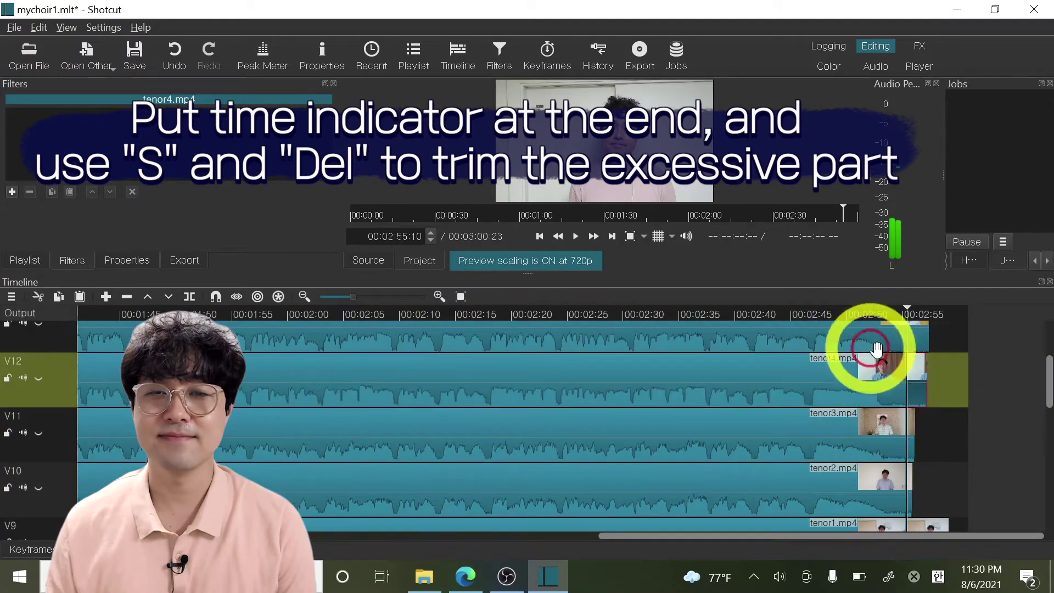
scroll(1033, 373, "up", 3)
left_click(809, 341)
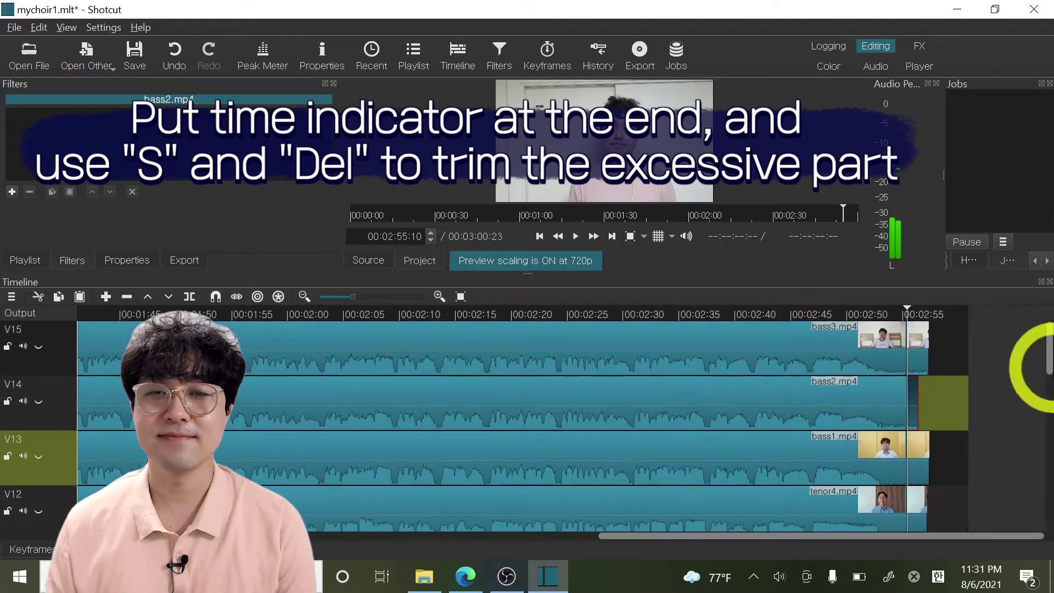
- Delete the excess end pieces of bass3, bass1, tenor4 and bass2 after the playhead
left_click(920, 358)
key("Delete")
left_click(911, 409)
left_click(916, 462)
key("Delete")
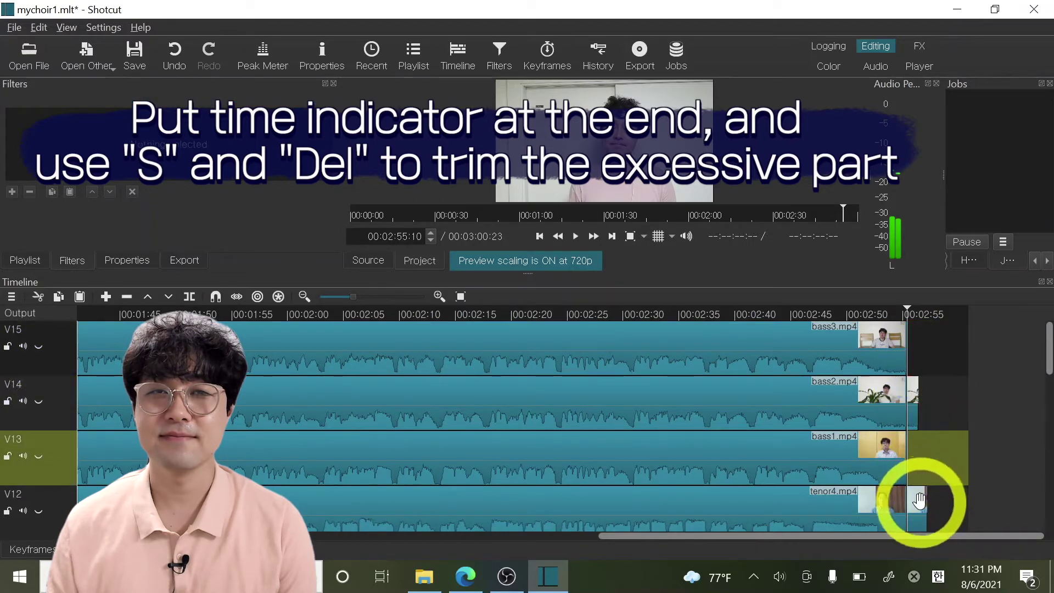
left_click(921, 499)
key("Delete")
left_click(913, 411)
key("Delete")
- Delete the excess end pieces of tenor3 and tenor2 on tracks V11 and V10
scroll(1036, 377, "down", 3)
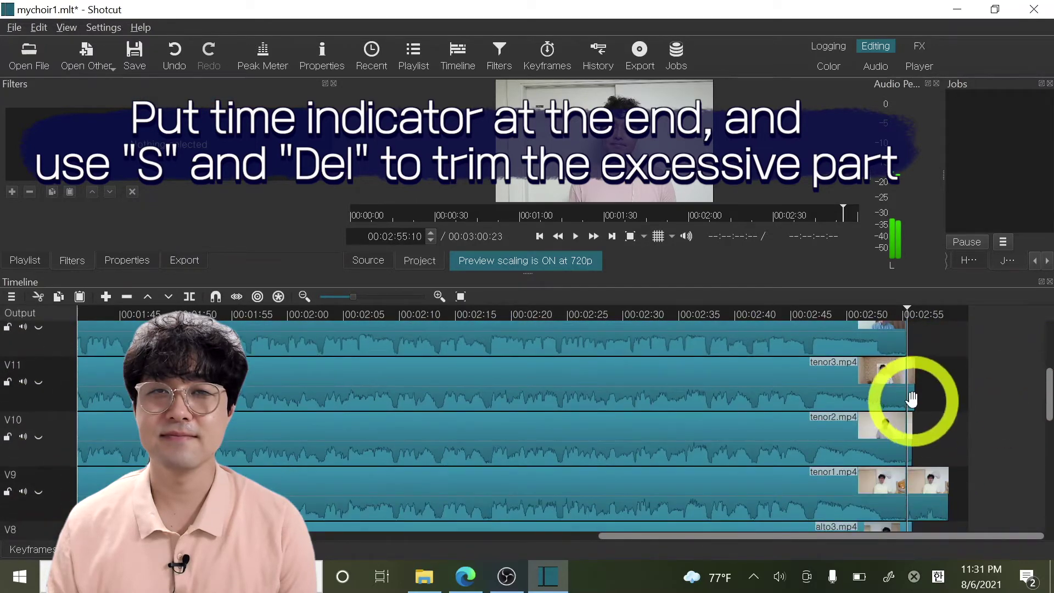
left_click(911, 400)
key("Delete")
left_click(384, 300)
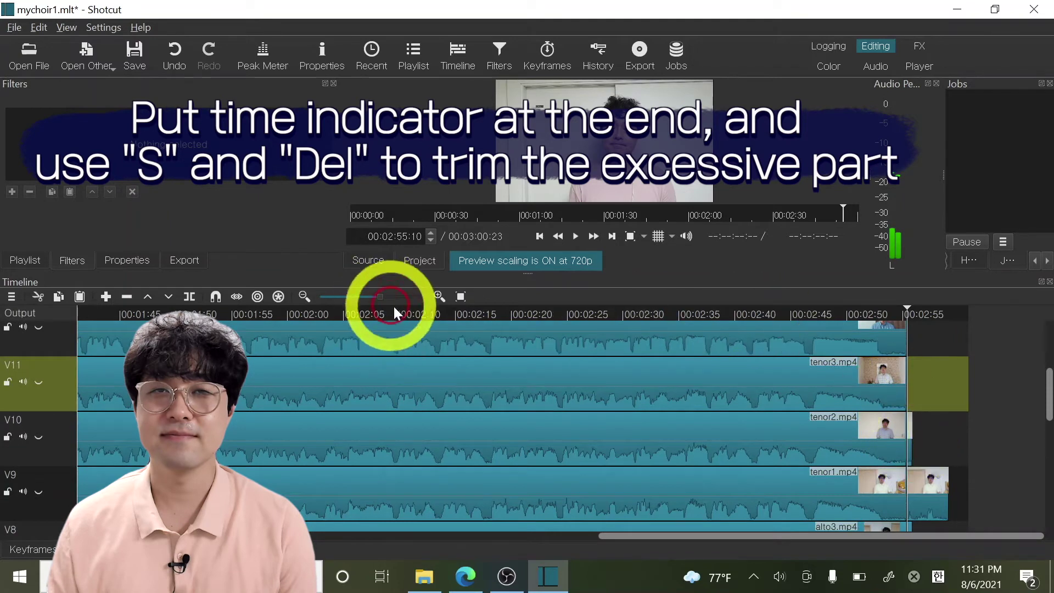
left_click(575, 431)
key("Delete")
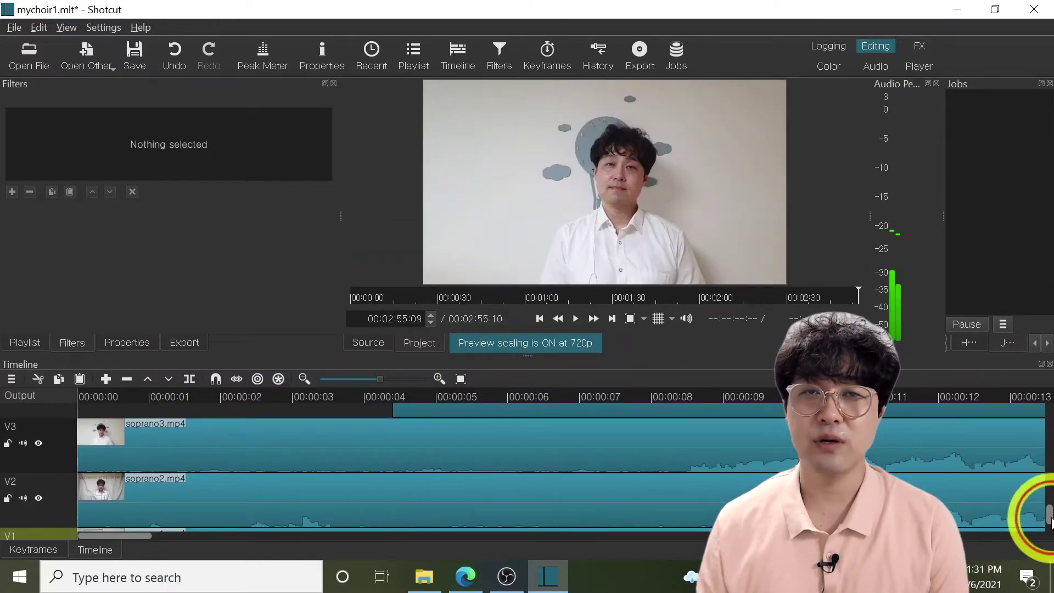
- Unhide track V4 and, with the playhead just past 5 seconds, add a Size, Position & Rotate filter to soprano4
left_click_drag(1050, 519, 1050, 503)
left_click(38, 483)
left_click(472, 397)
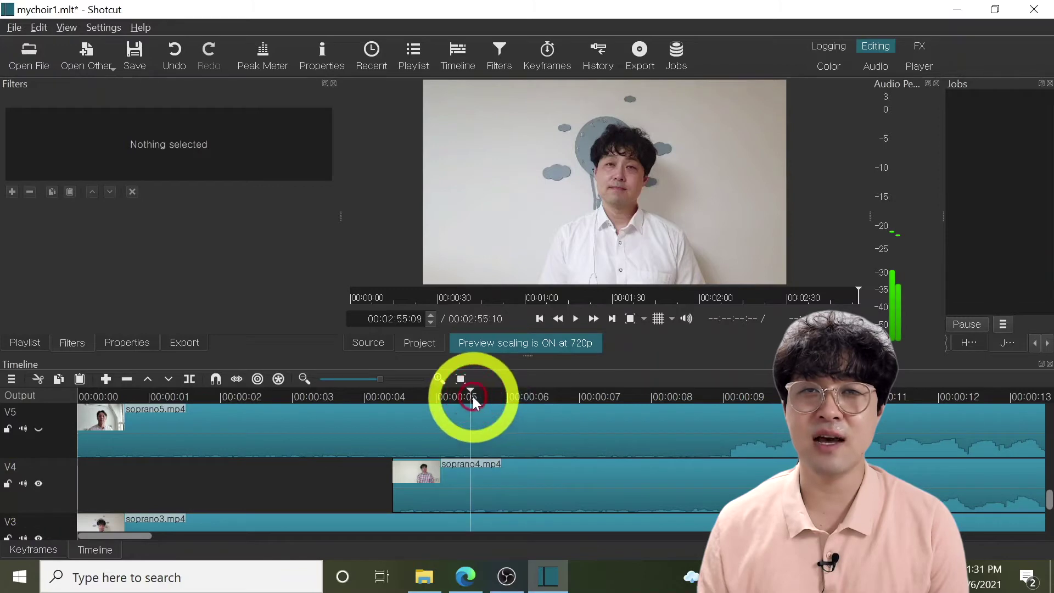
left_click(469, 486)
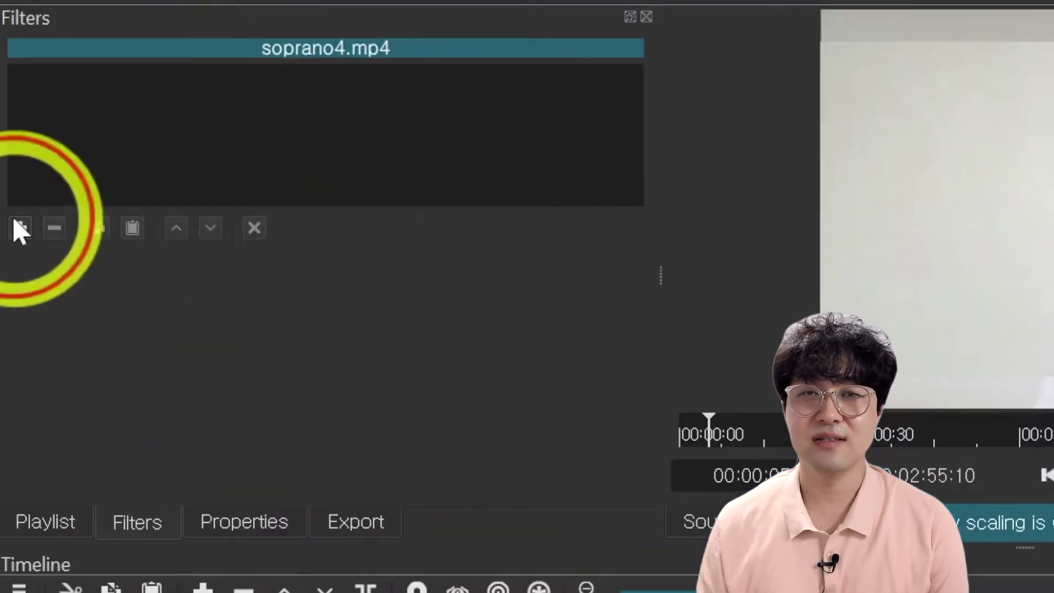
left_click(12, 191)
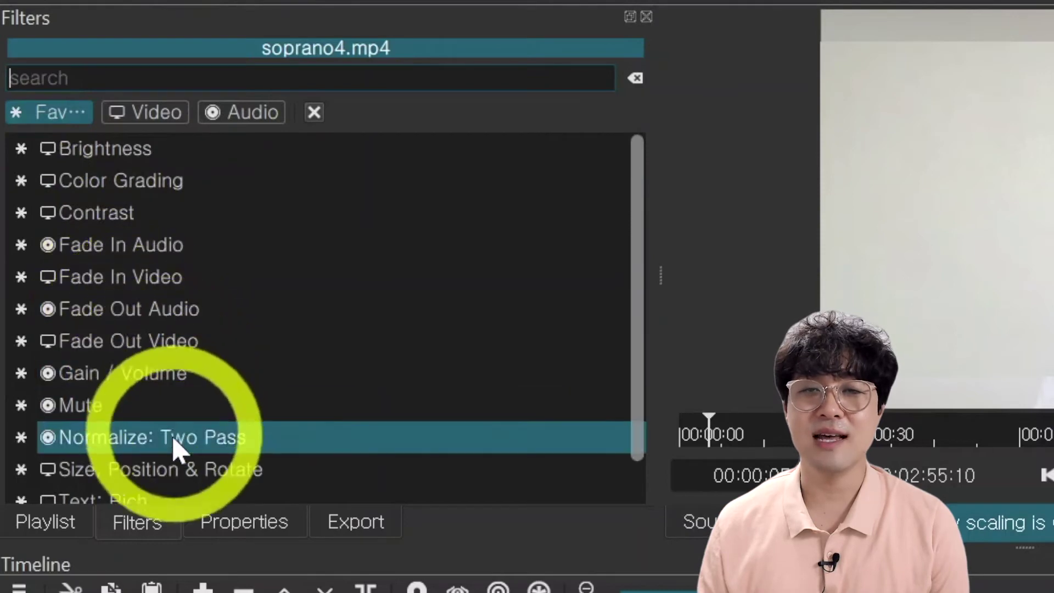
left_click(174, 472)
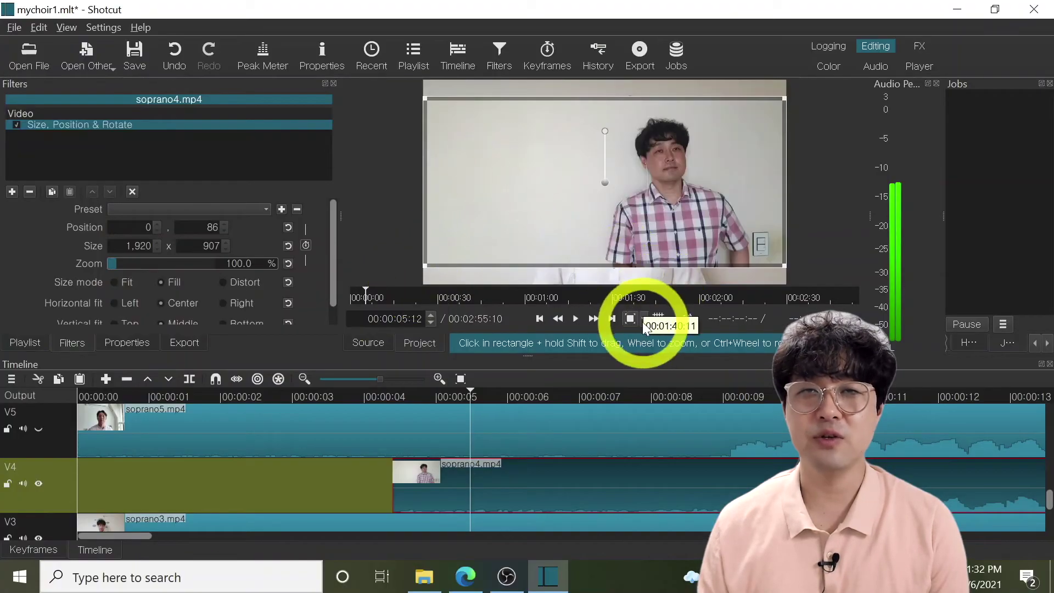
- Shrink the preview scale, then enlarge soprano4 beyond the frame and shift it left to centre the singer
left_click(644, 321)
left_click(646, 369)
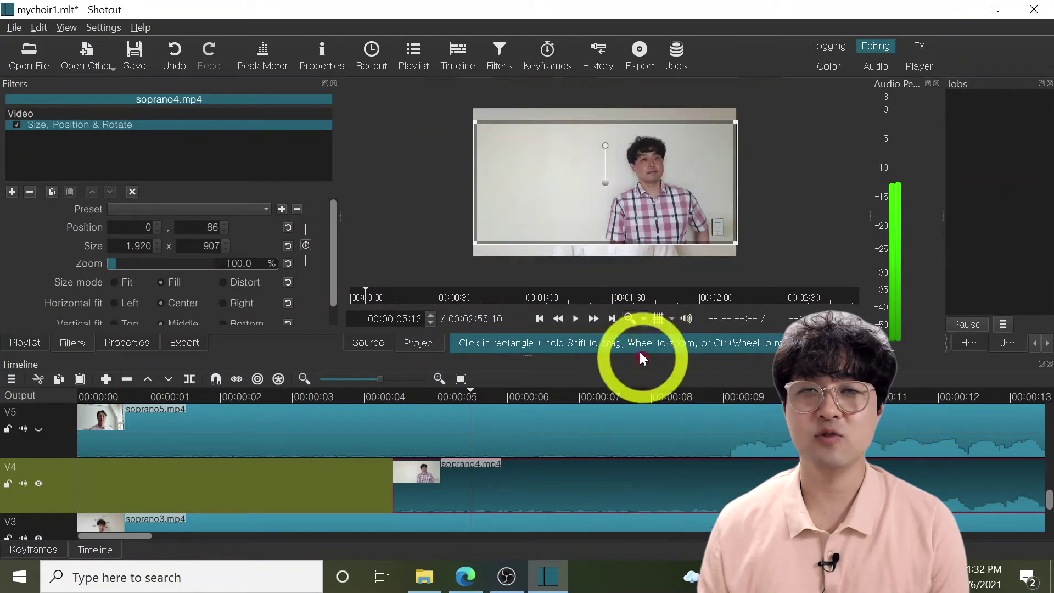
left_click_drag(476, 242, 431, 263)
left_click_drag(755, 117, 772, 98)
left_click_drag(666, 193, 556, 185)
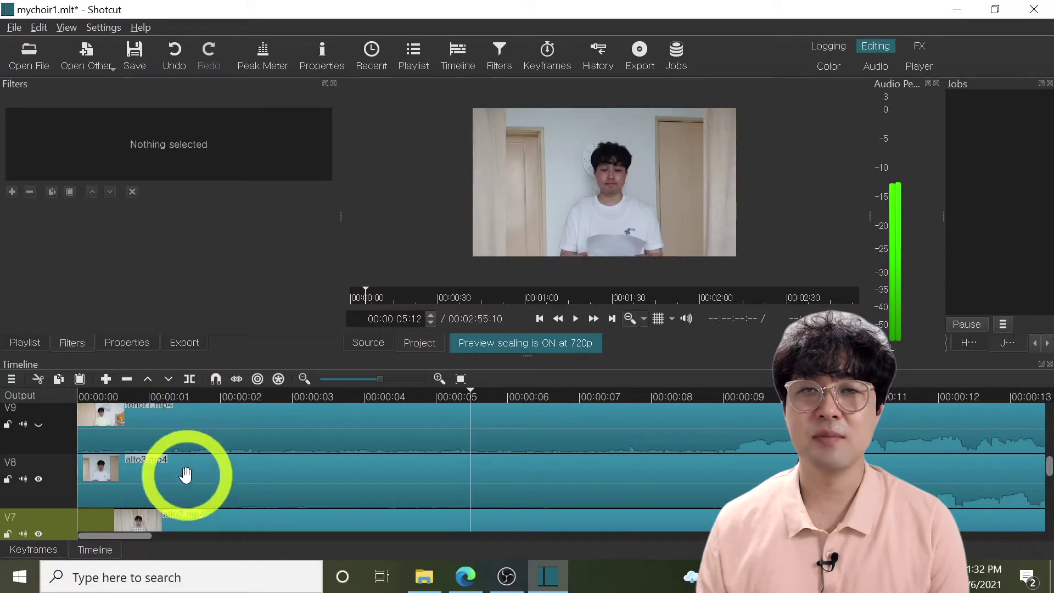
- Add a Size, Position & Rotate filter to alto3 on track V8 and enlarge the clip beyond the frame
left_click(185, 482)
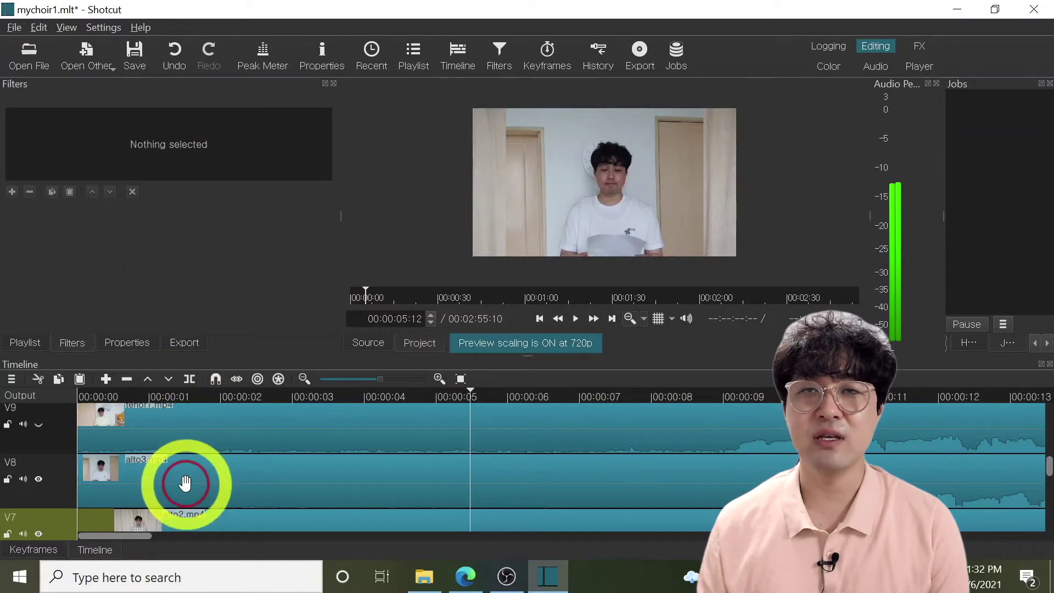
left_click(13, 192)
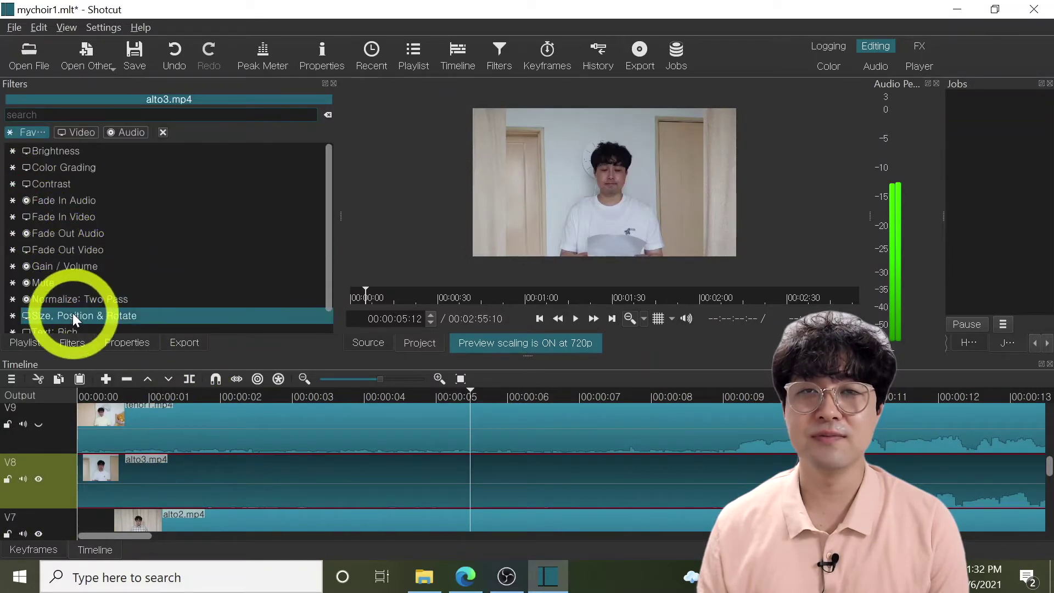
left_click(74, 317)
left_click_drag(509, 251, 437, 283)
left_click(737, 130)
left_click_drag(738, 131, 796, 80)
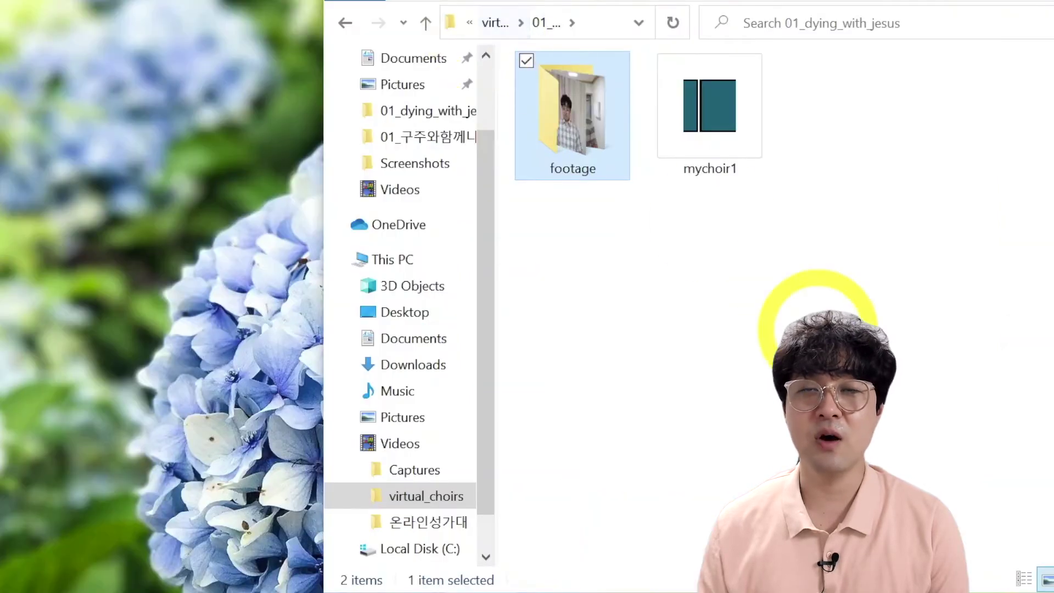
- In File Explorer, duplicate the mychoir1 project file in the same folder and rename the copy mychoir1_audio
left_click(735, 184)
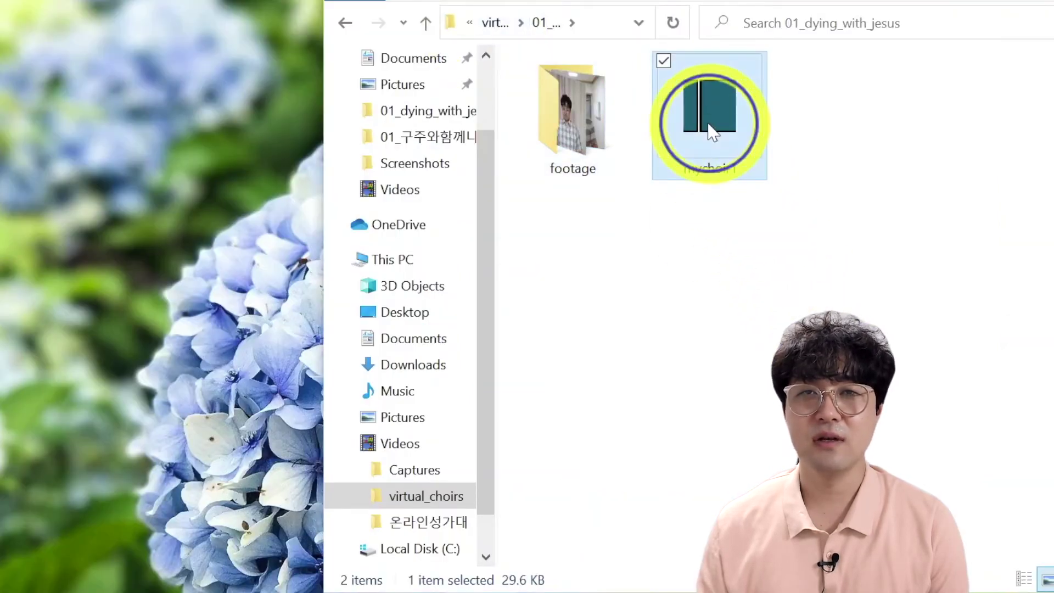
right_click(740, 151)
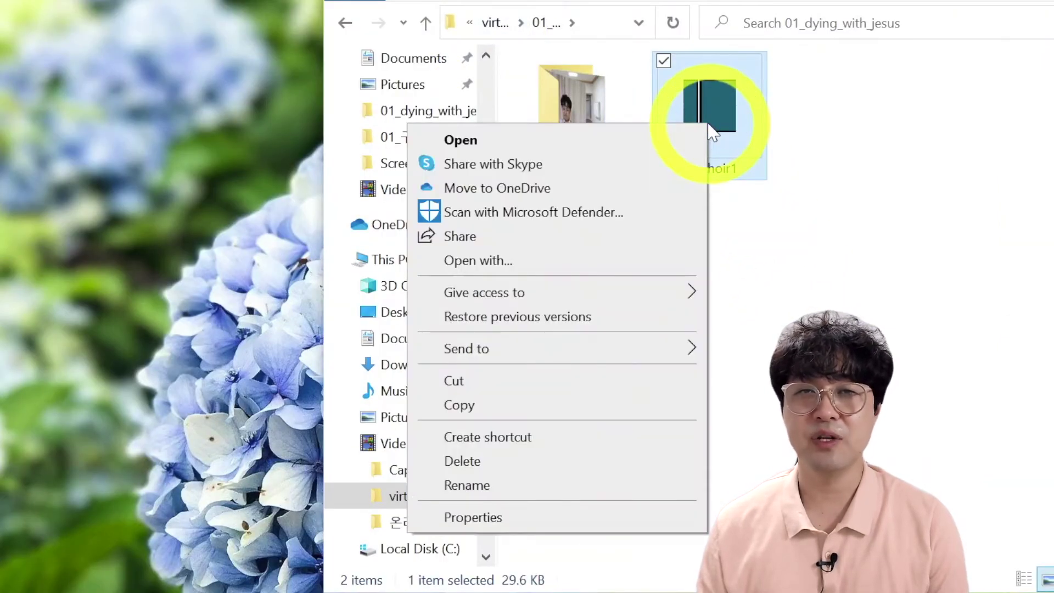
left_click(543, 410)
right_click(853, 117)
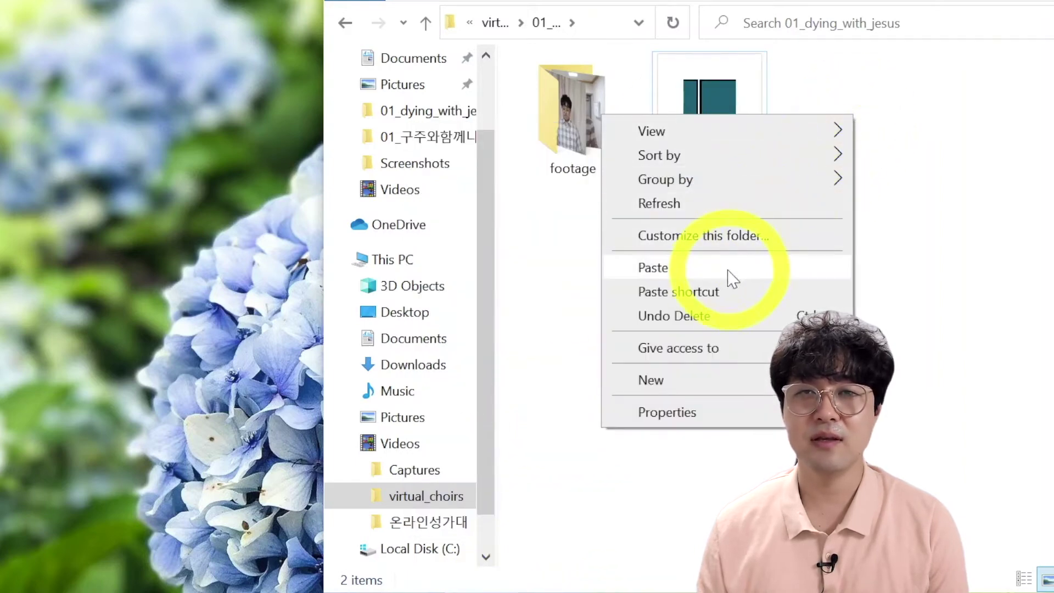
left_click(653, 267)
left_click(748, 177)
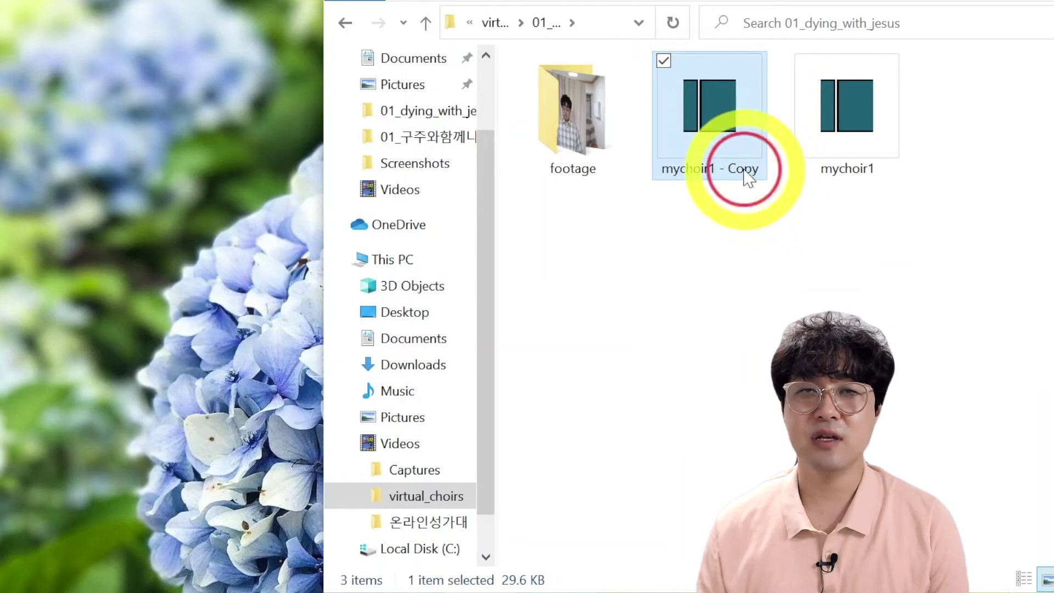
left_click_drag(721, 171, 783, 181)
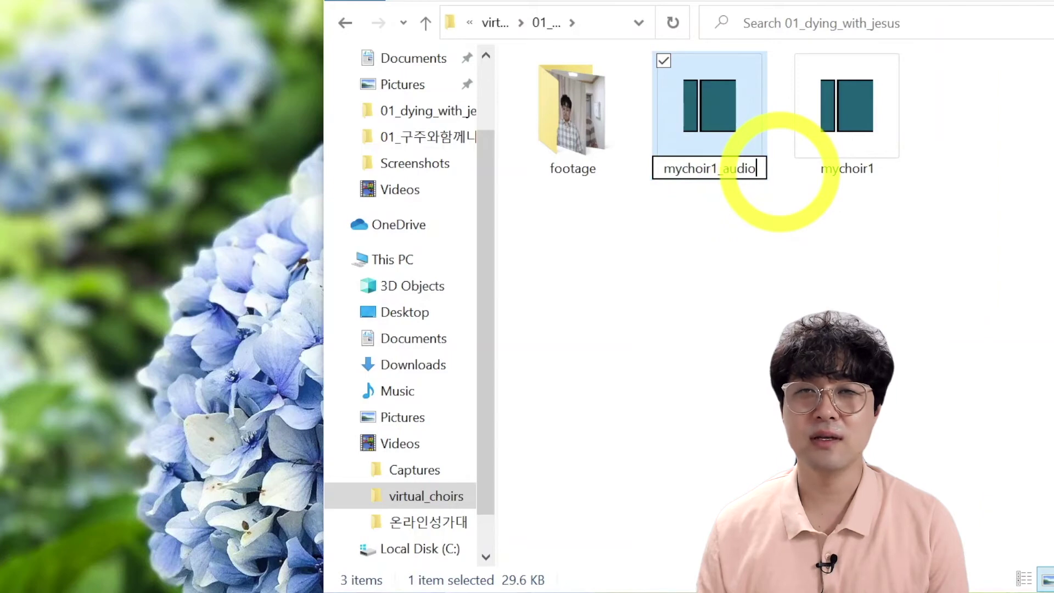
left_click(775, 282)
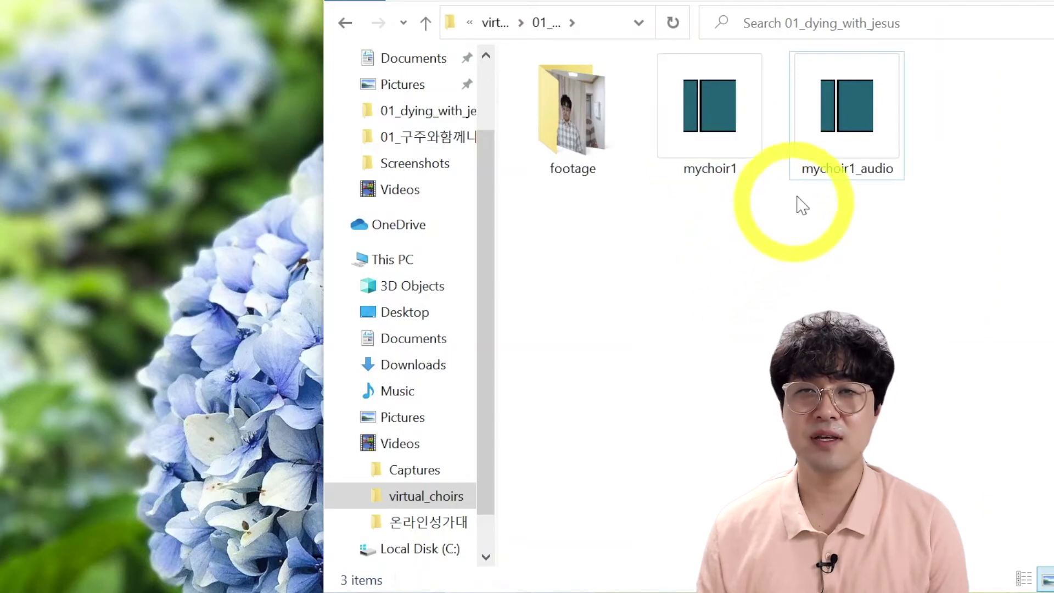
- Open the mychoir1_audio project in Shotcut and enlarge the timeline area
double_click(850, 82)
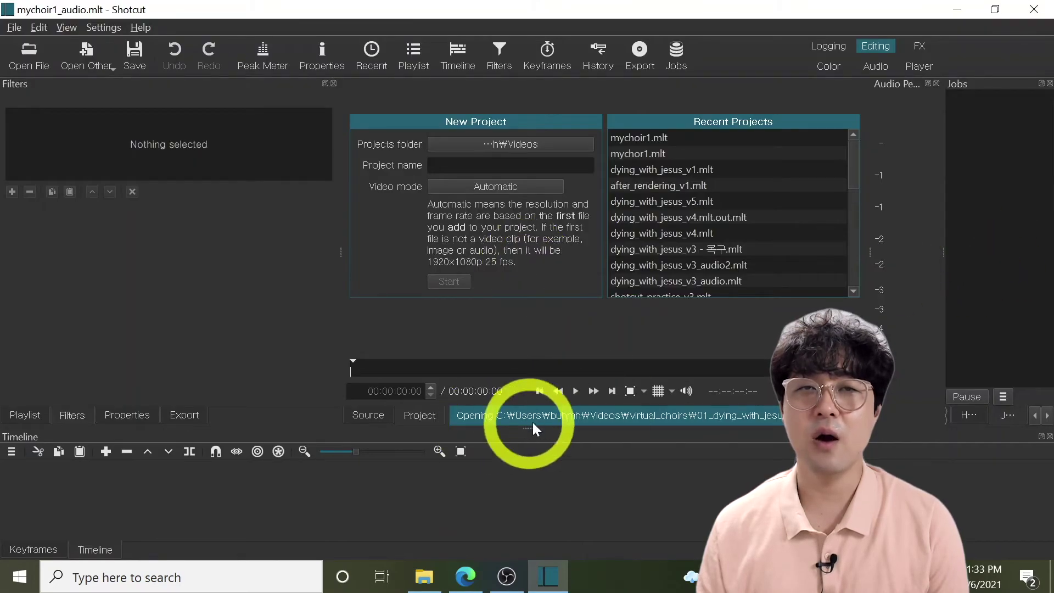
left_click_drag(530, 430, 541, 292)
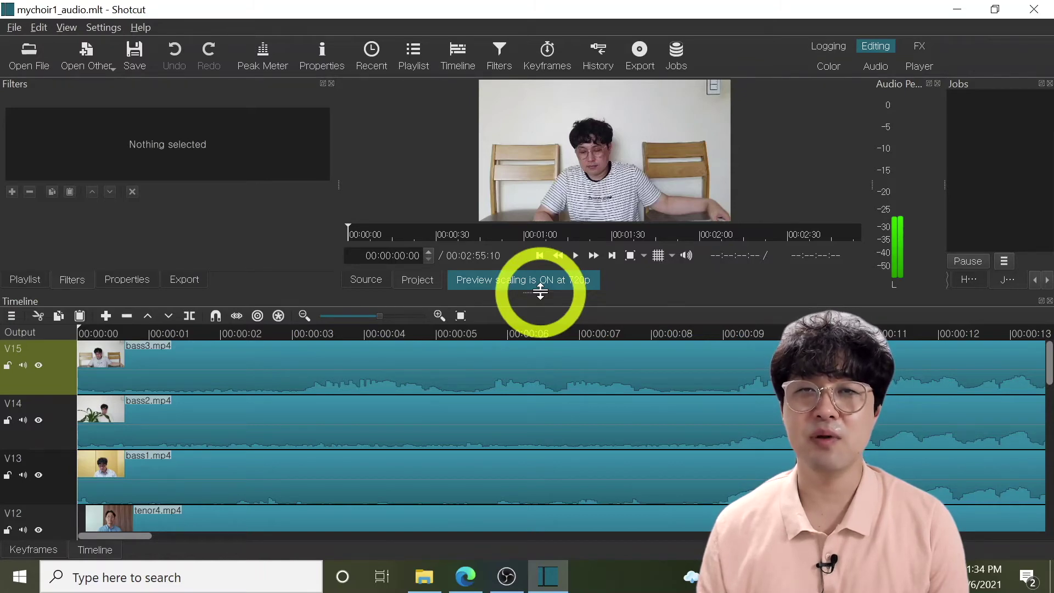
- Apply a Normalize: Two Pass audio filter to bass3 on track V15 and analyze it at a -32 LUFS target loudness
left_click_drag(118, 409, 152, 373)
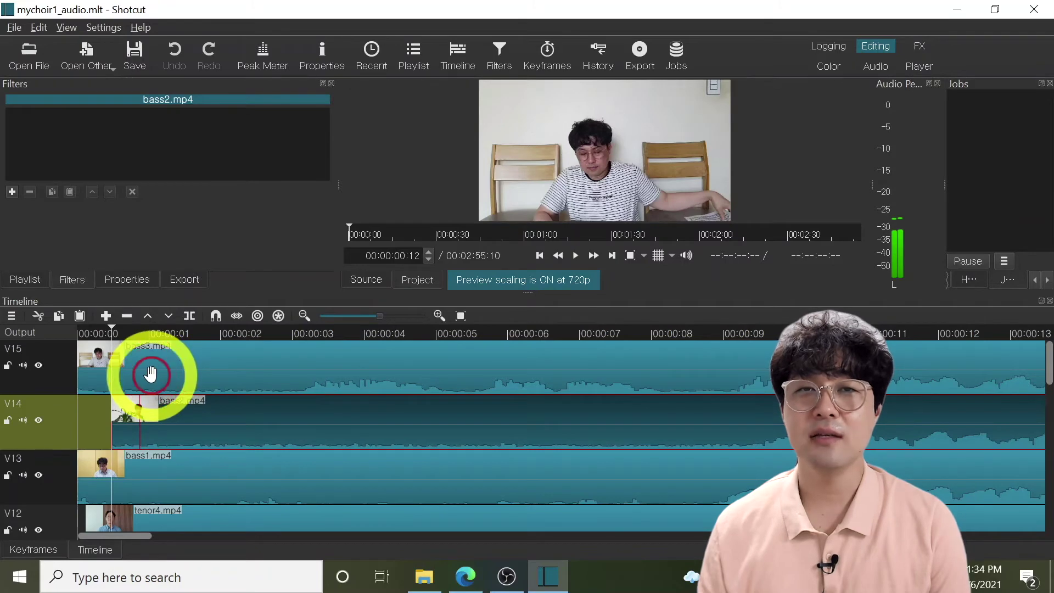
left_click(150, 374)
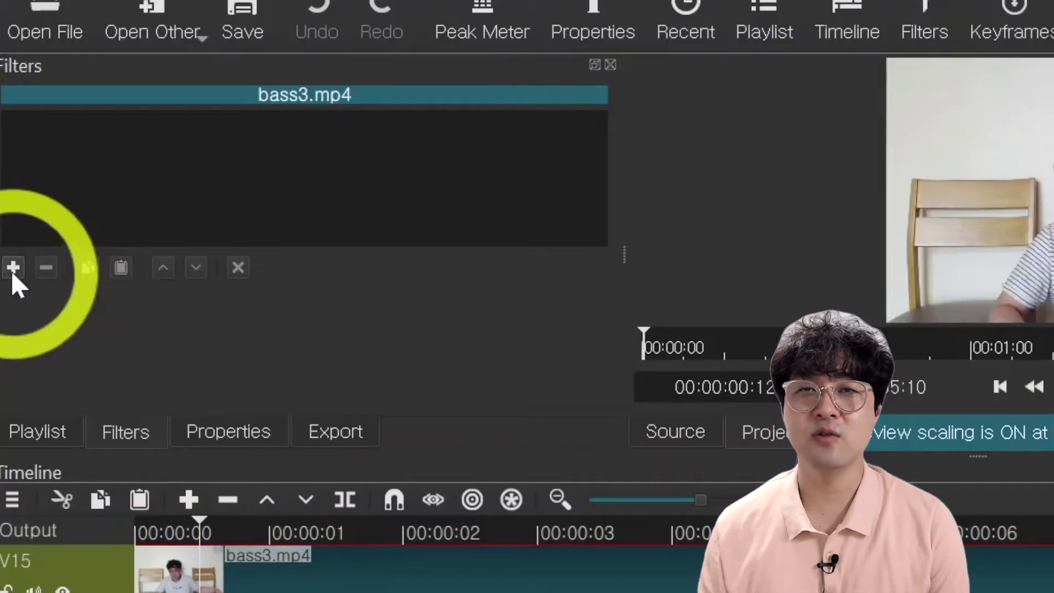
left_click(13, 269)
left_click(237, 154)
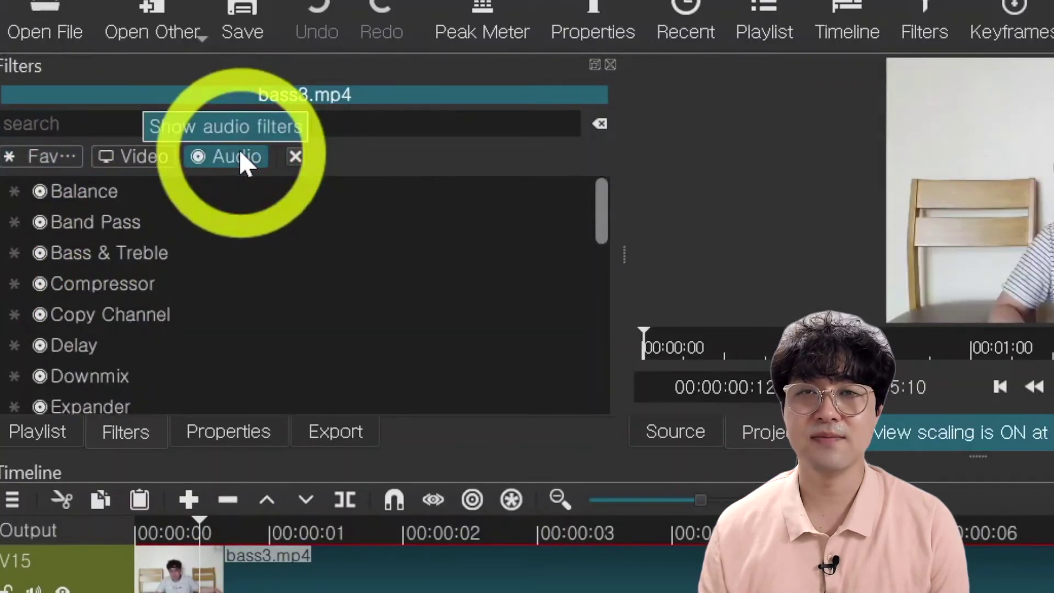
scroll(236, 207, "down", 5)
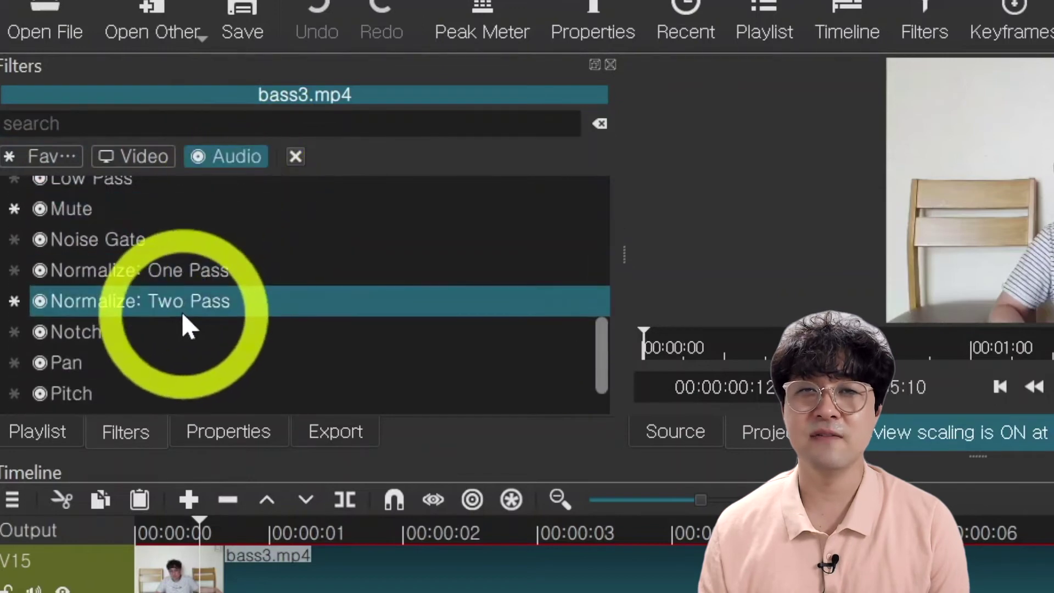
left_click(178, 302)
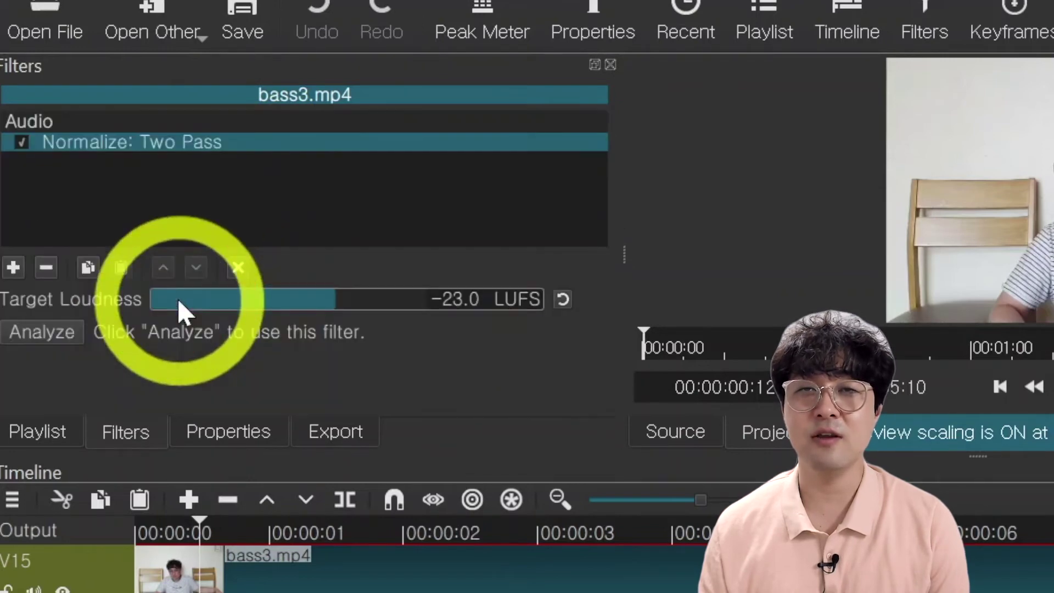
double_click(438, 294)
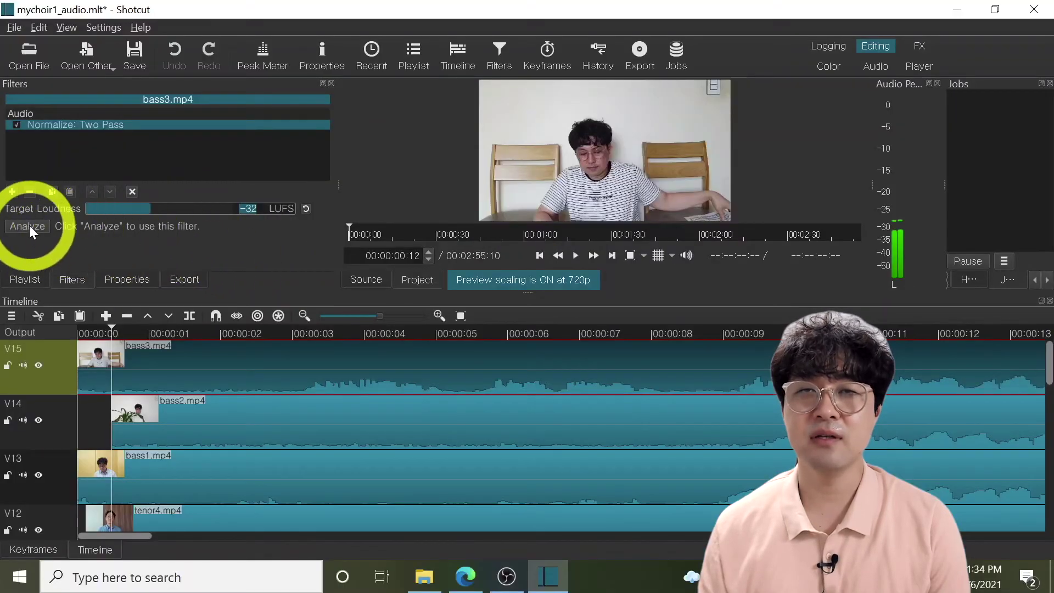
left_click(28, 225)
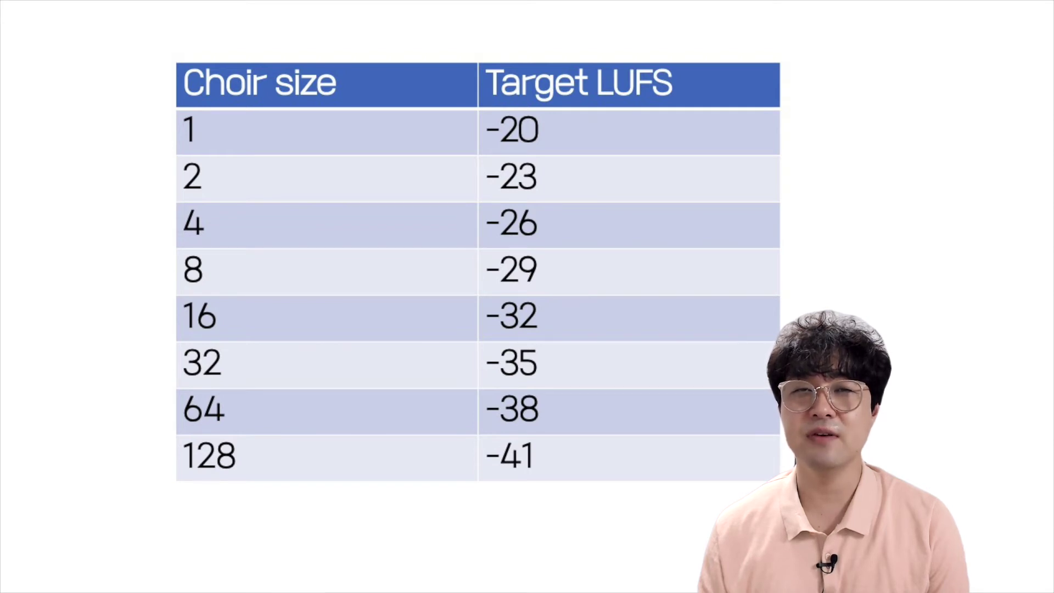
- Apply a Normalize: Two Pass audio filter to bass2 on track V14 and analyze it at -32 LUFS
left_click(200, 423)
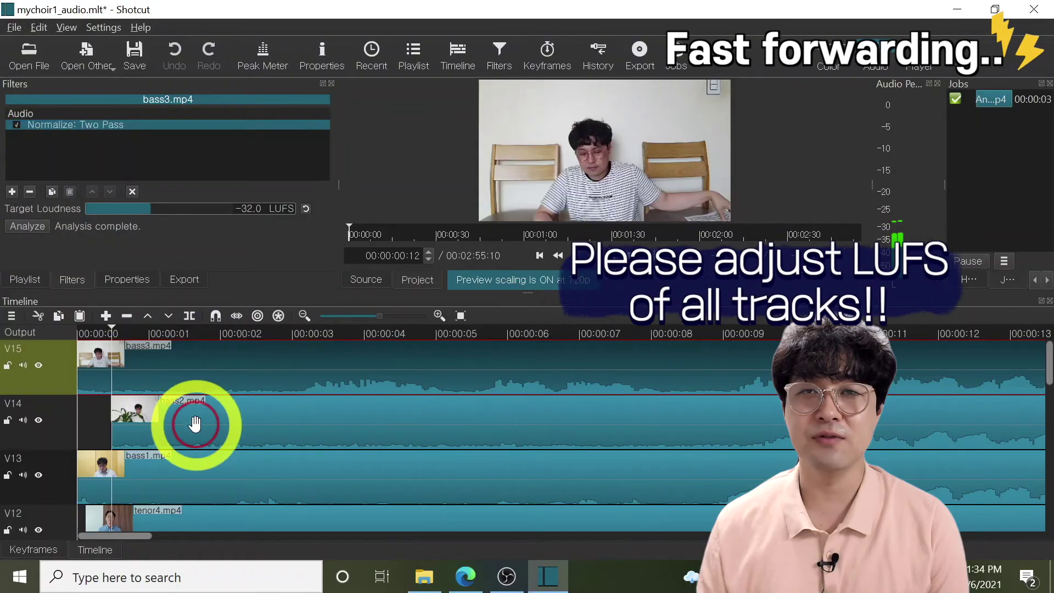
left_click(14, 190)
scroll(49, 208, "down", 3)
left_click(126, 133)
scroll(99, 209, "down", 4)
left_click(99, 209)
double_click(248, 208)
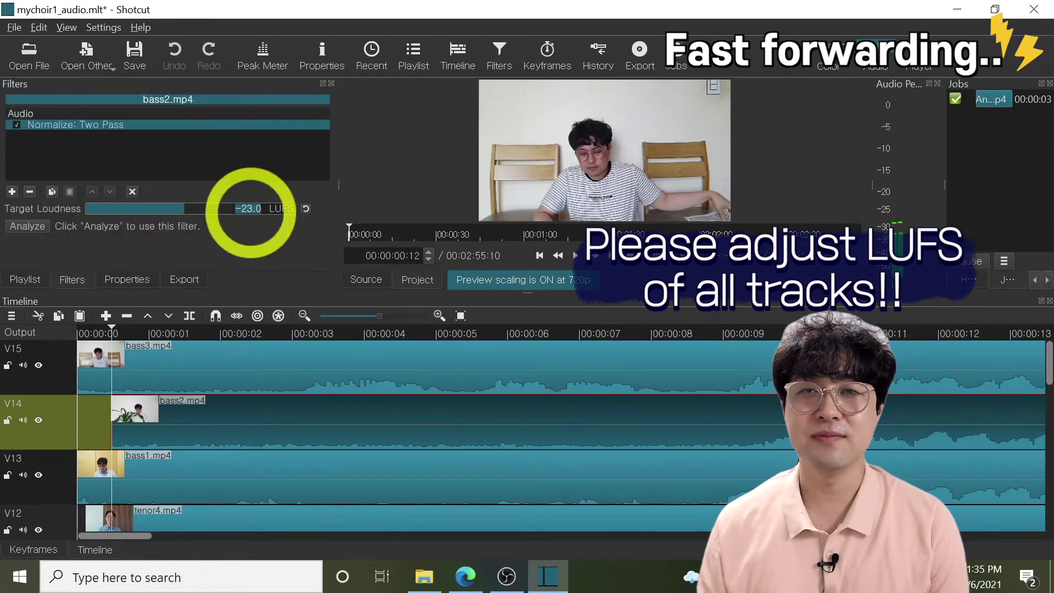
type("-32")
left_click(28, 226)
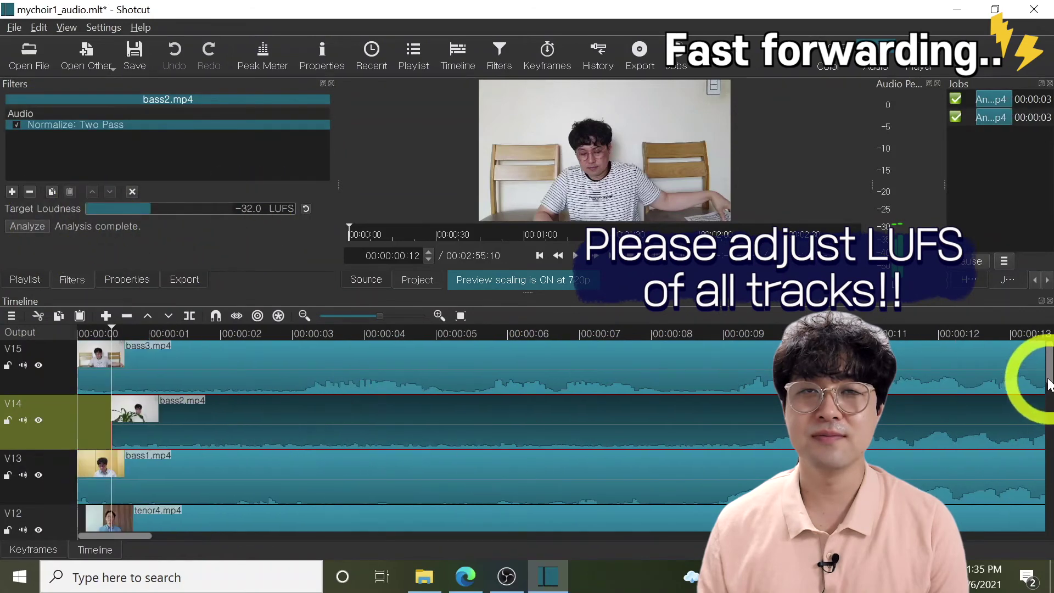
- Apply a Normalize: Two Pass filter to the next singer clip further down the timeline and analyze it at -32 LUFS
scroll(1035, 379, "down", 2)
left_click(254, 400)
left_click(12, 193)
scroll(14, 196, "down", 4)
left_click(83, 220)
double_click(247, 207)
type("-32")
left_click(27, 226)
- Normalize the remaining singer clips down to soprano1 on track V1 to -32 LUFS with analyzed two-pass filters
scroll(1035, 388, "down", 2)
left_click(93, 390)
left_click(12, 192)
scroll(159, 209, "down", 4)
left_click(123, 194)
left_click(44, 226)
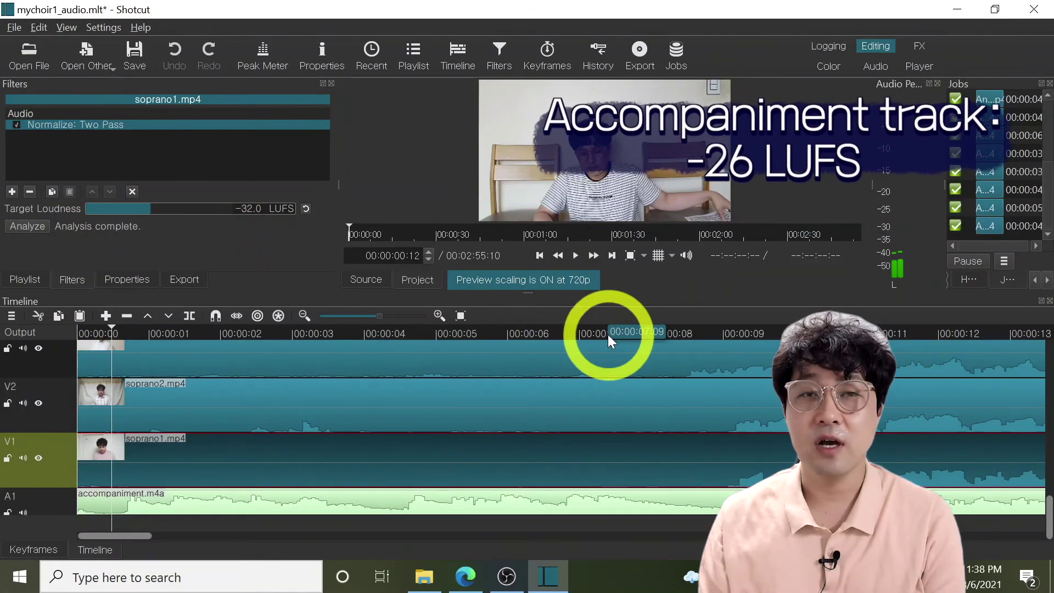
- Apply a Normalize: Two Pass filter to the accompaniment on track A1 and analyze it at -26 LUFS
left_click(174, 498)
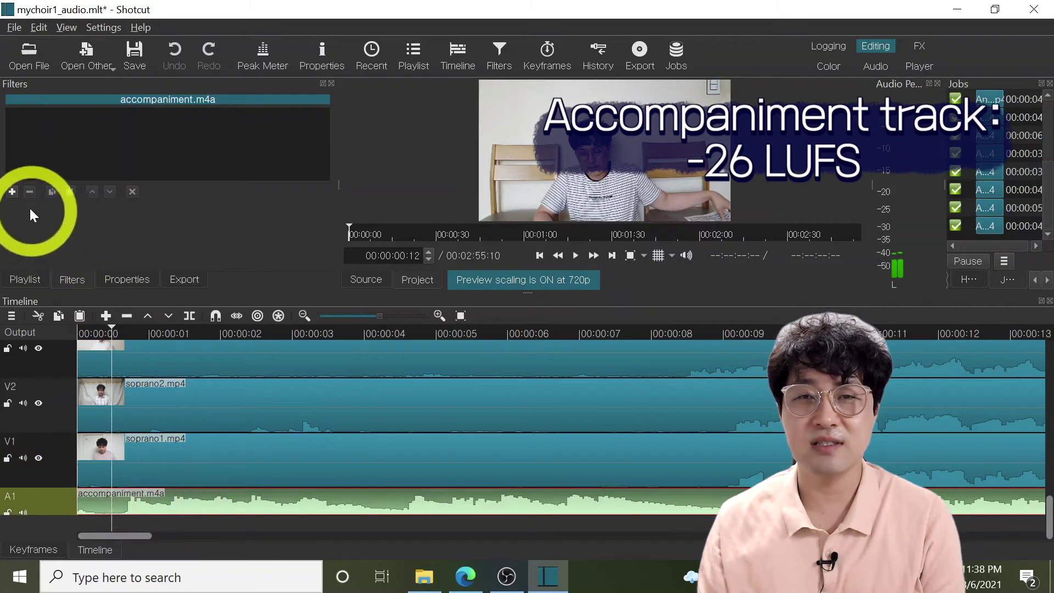
left_click(15, 192)
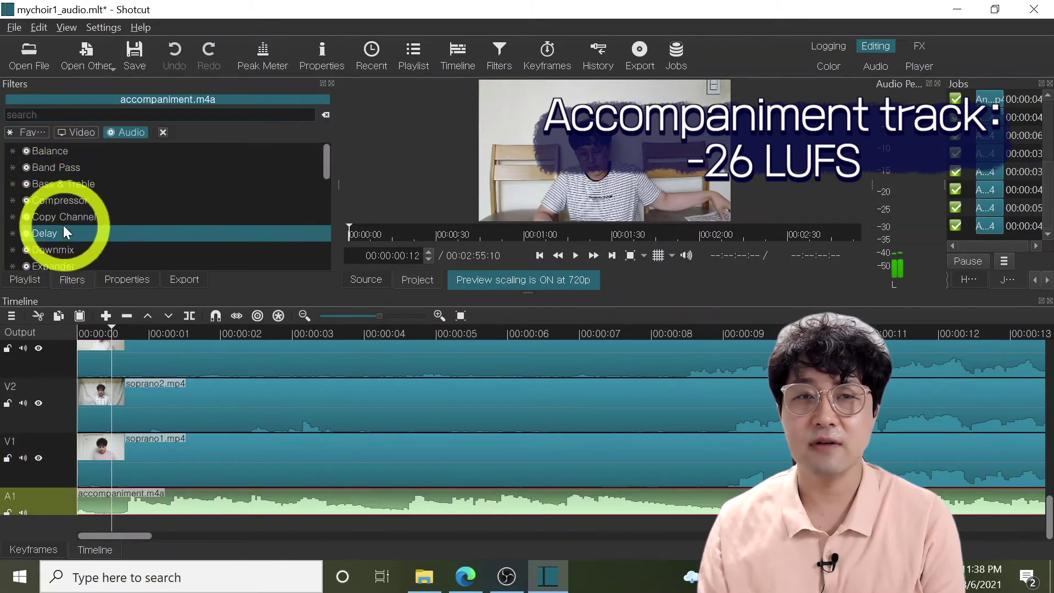
scroll(70, 223, "down", 3)
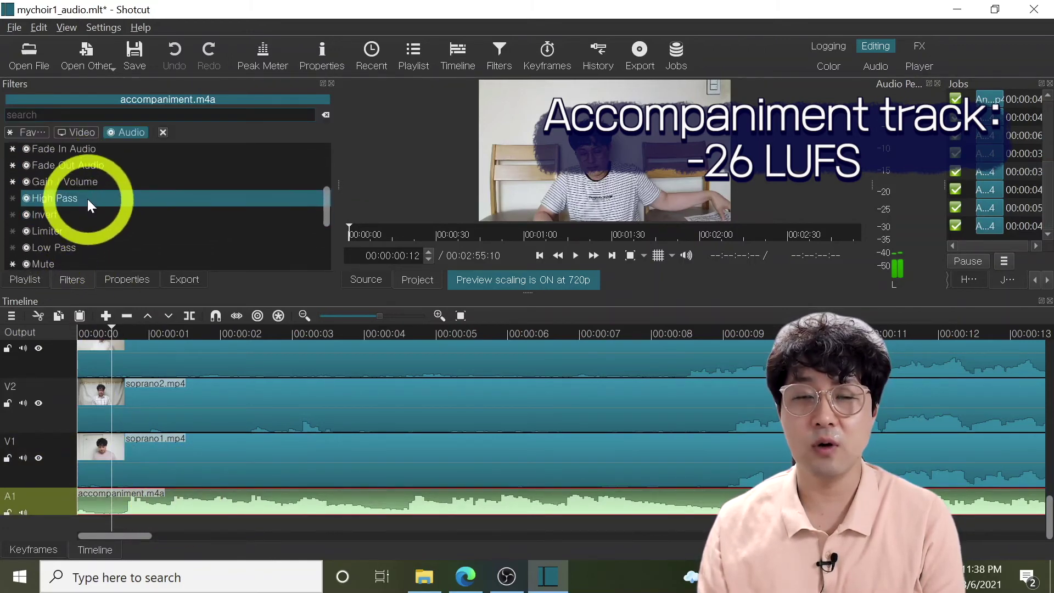
scroll(85, 208, "down", 5)
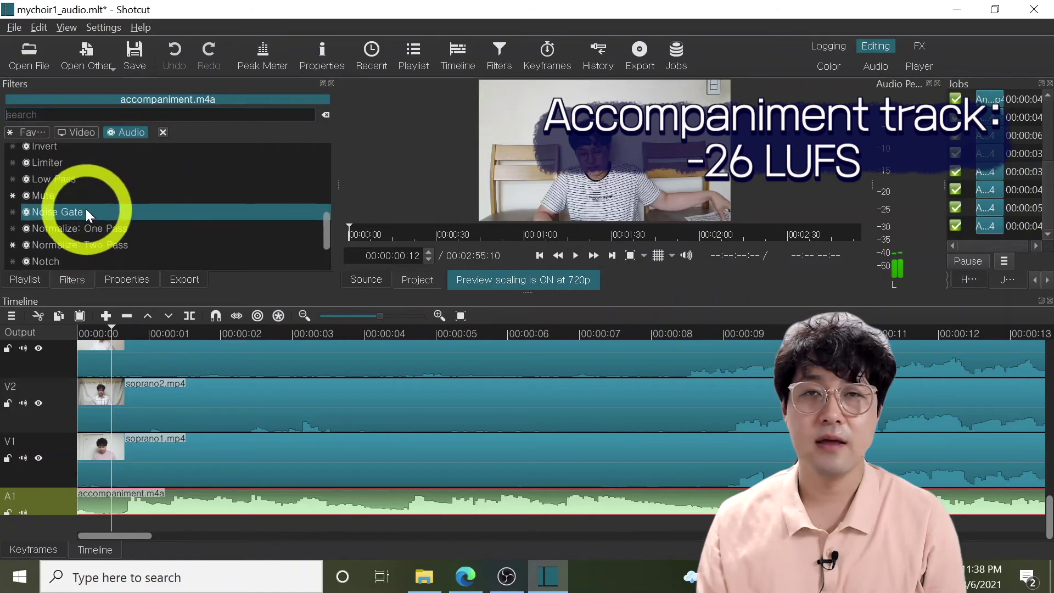
left_click(83, 239)
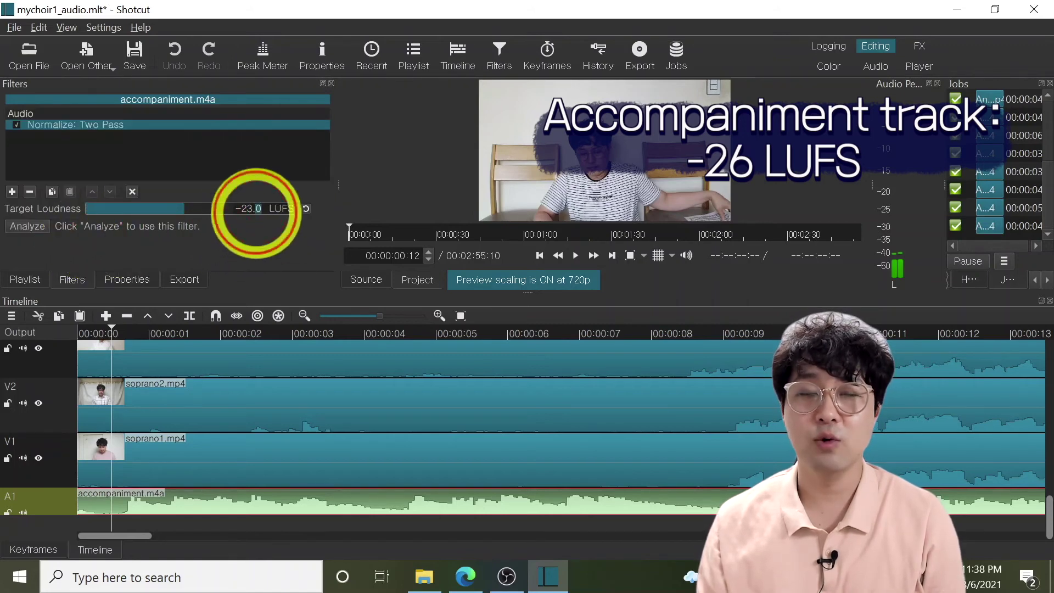
type("-")
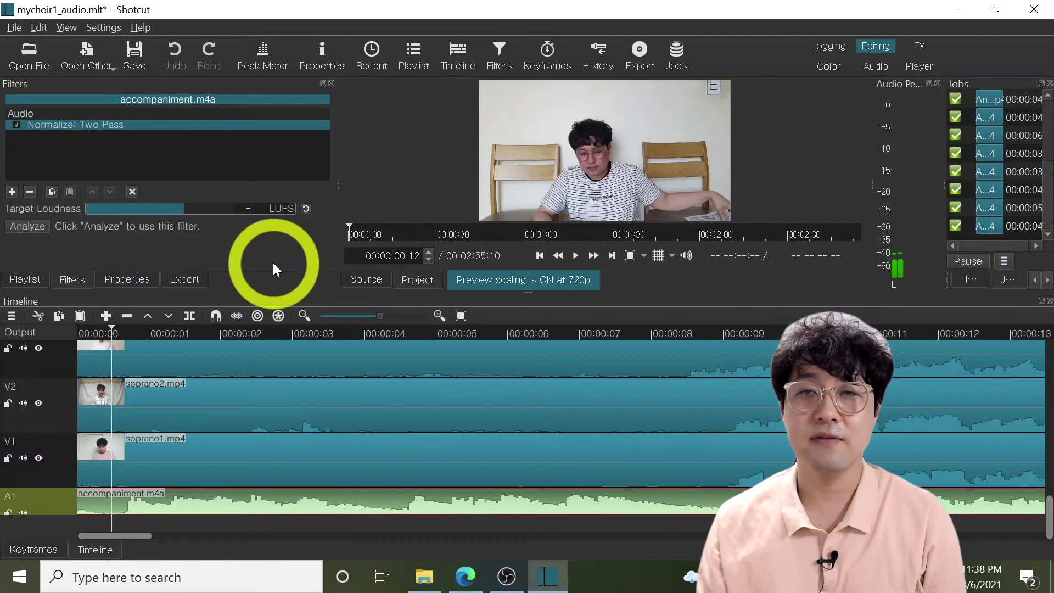
type("26")
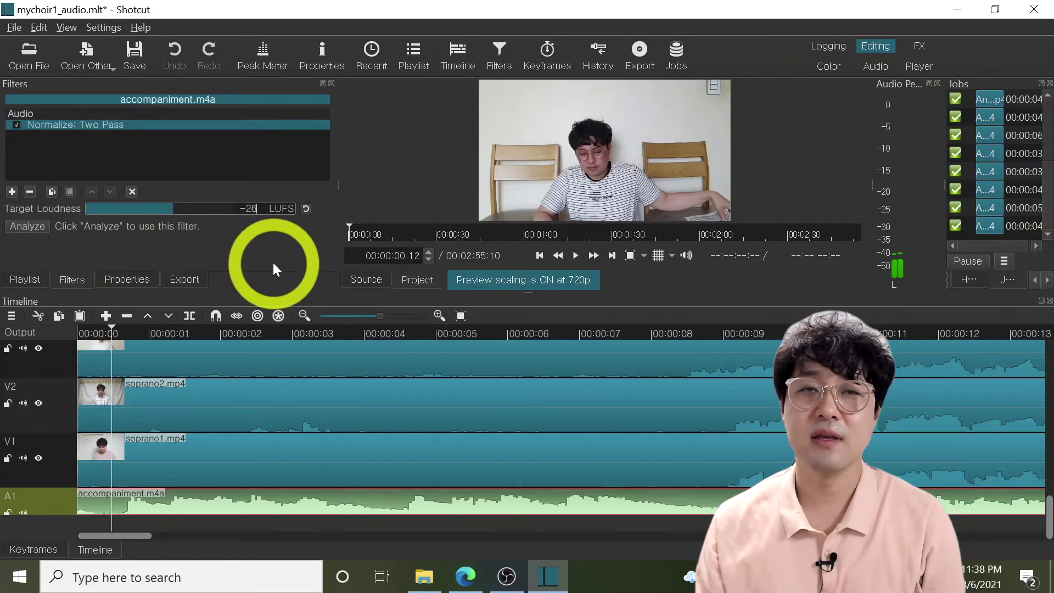
left_click(31, 229)
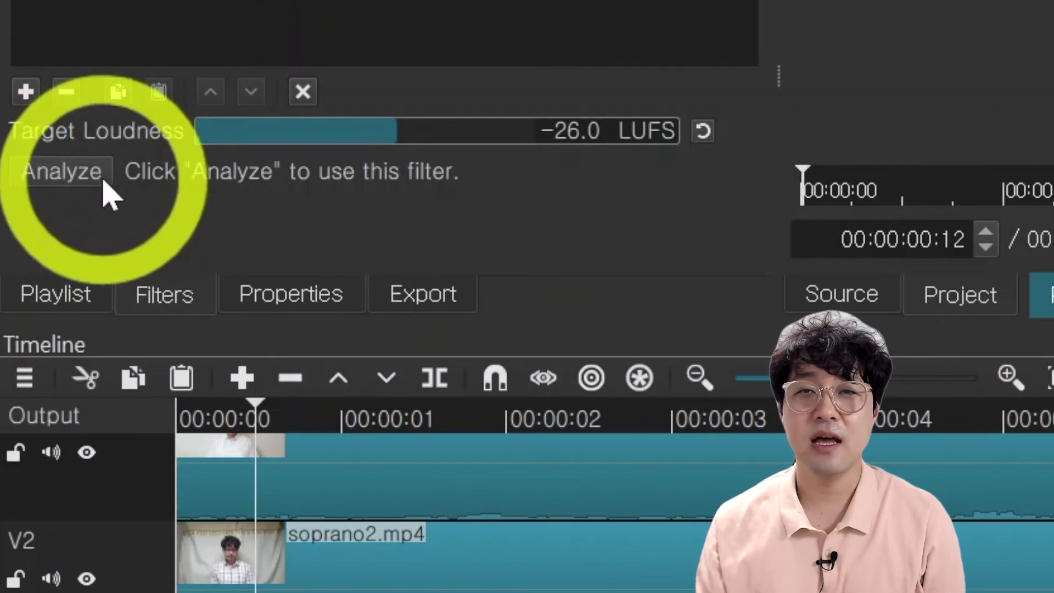
left_click(103, 182)
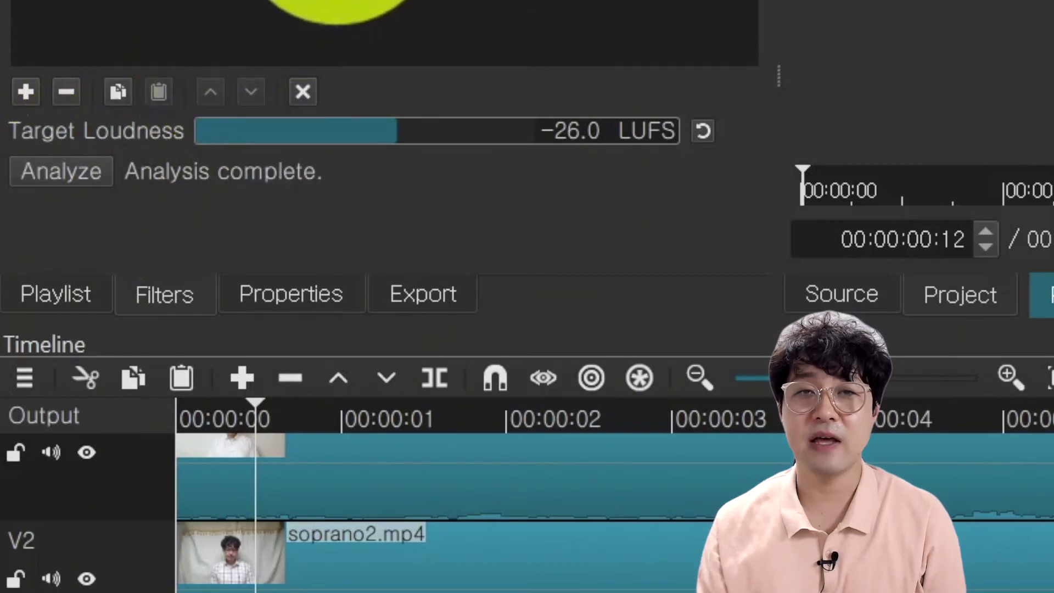
- Split bass3 on track V15 at 00:00:08:14 and delete the part before the split, leaving a gap
left_click_drag(1035, 519, 1031, 348)
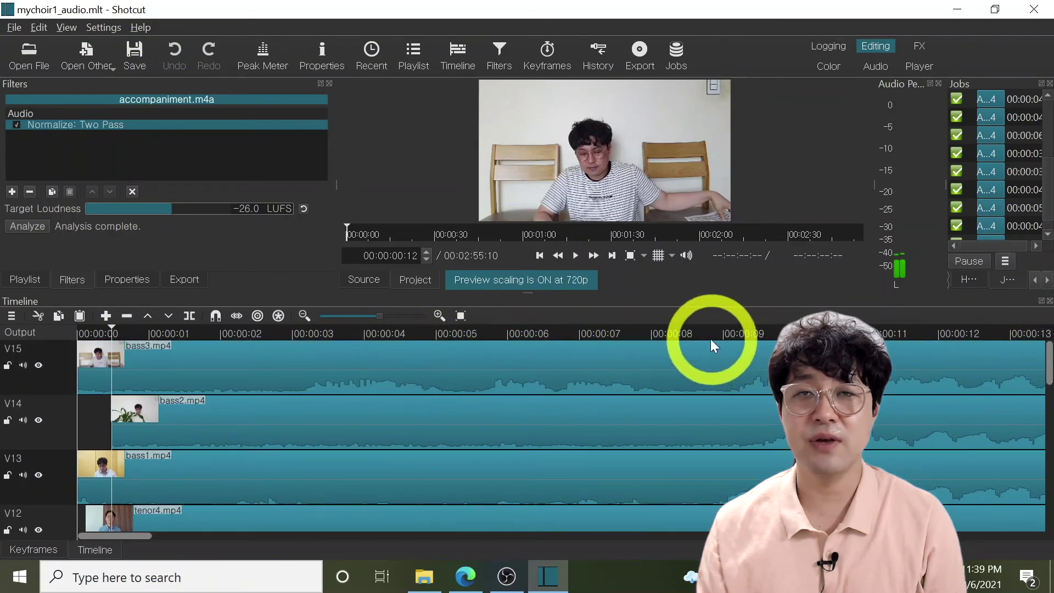
left_click(691, 336)
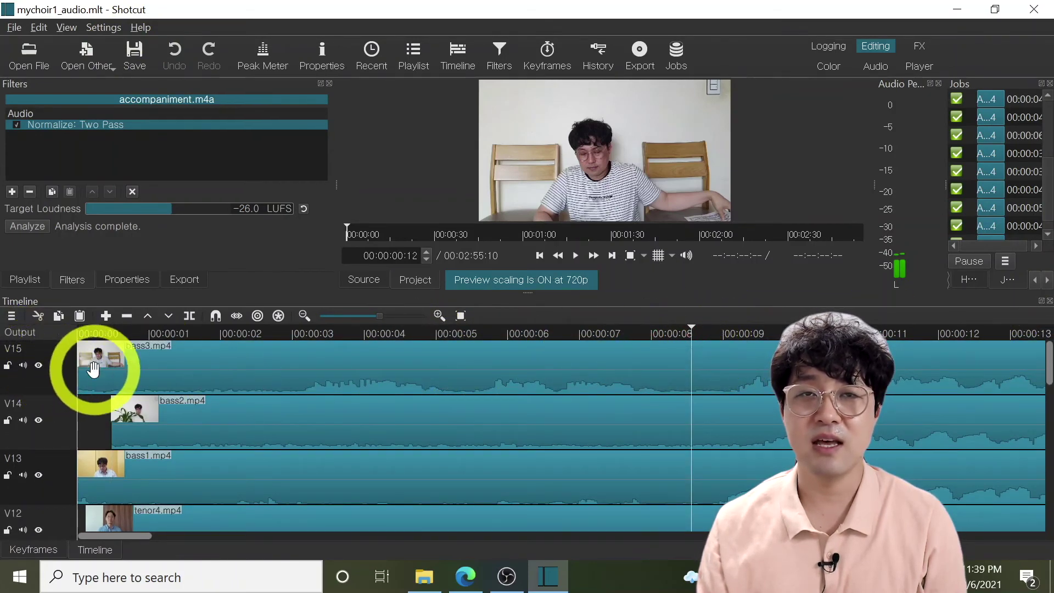
left_click(269, 366)
left_click_drag(269, 367, 324, 371)
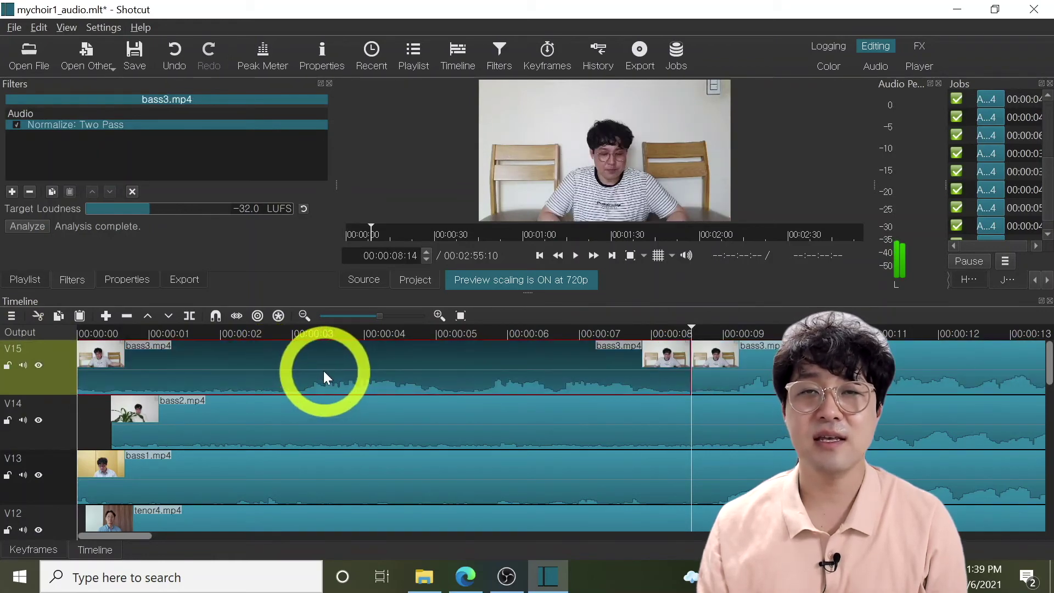
key("Delete")
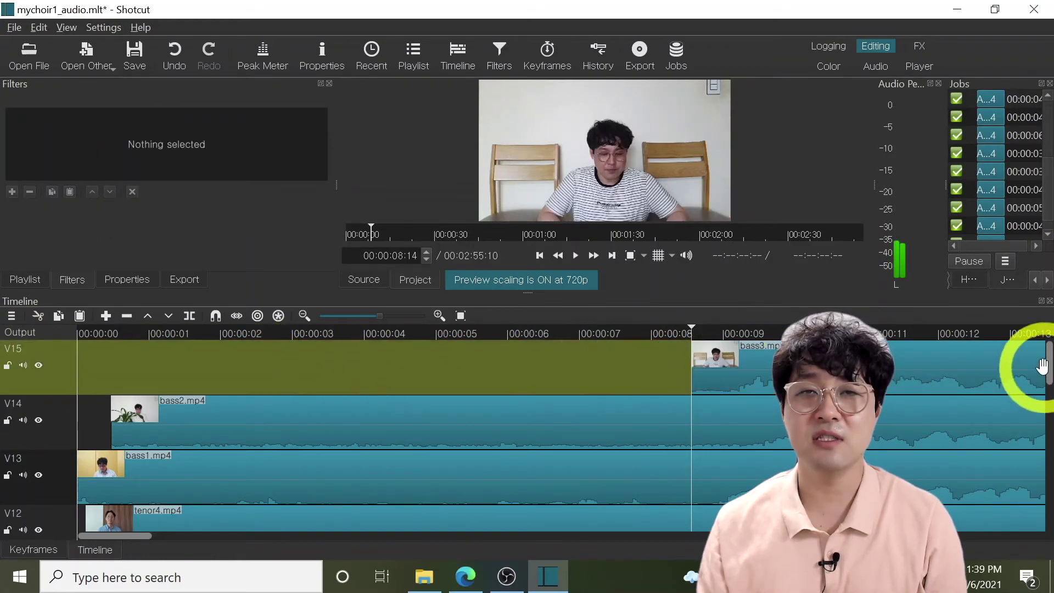
- Trim the start of soprano2 on track V2 to about the 6-second mark
left_click_drag(1050, 378, 634, 512)
left_click(136, 429)
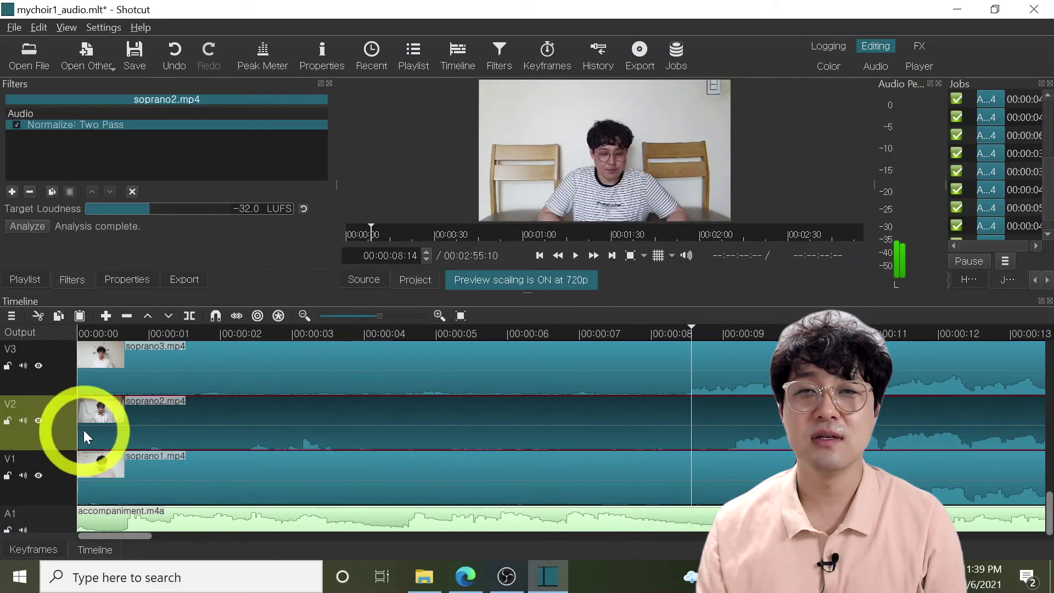
left_click_drag(78, 430, 513, 436)
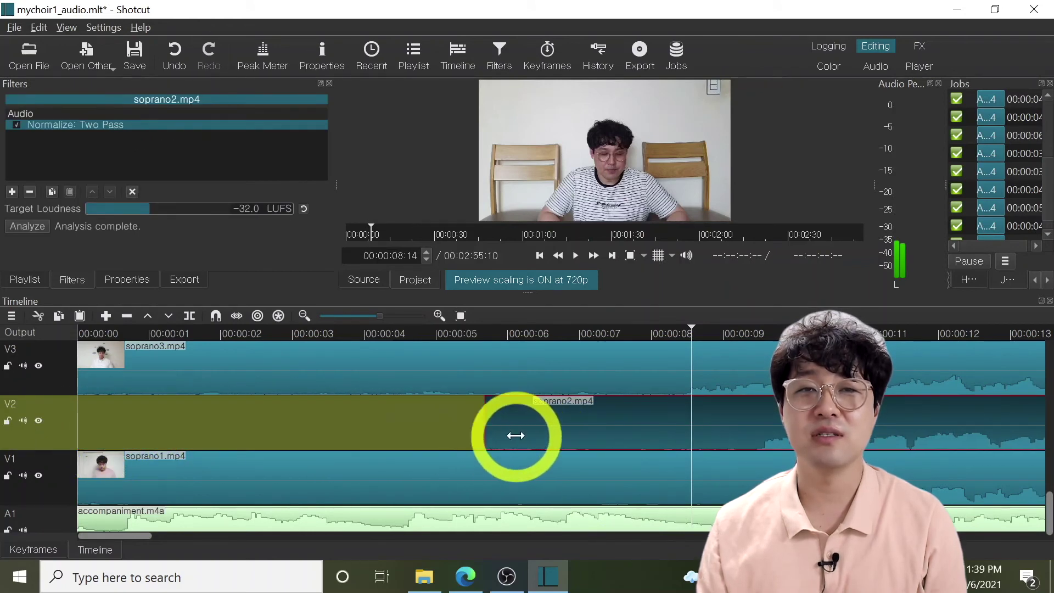
- Open the video export settings and enlarge the export area in width and height
left_click(16, 29)
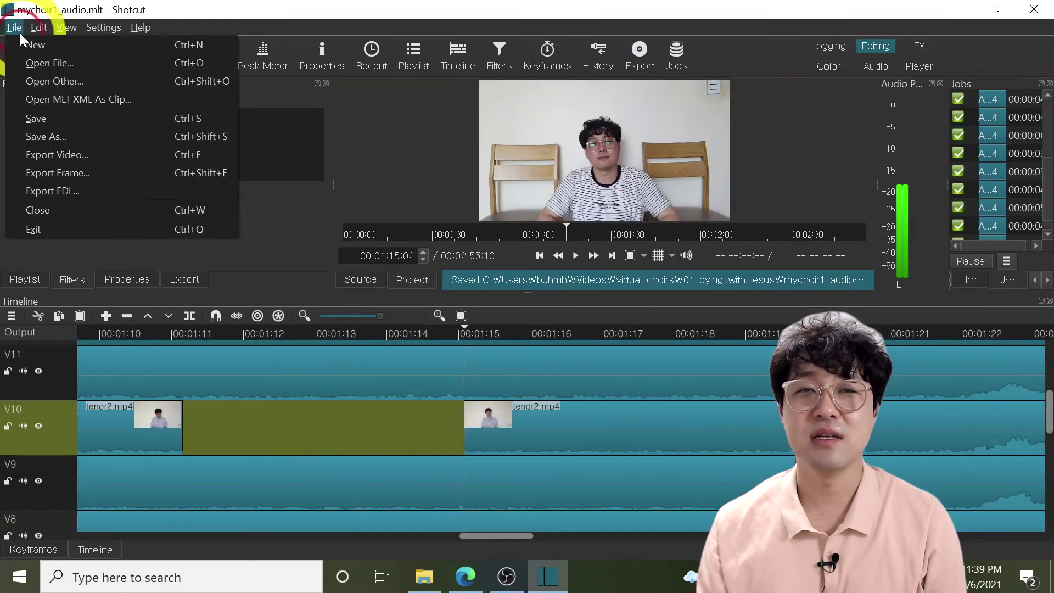
left_click(44, 160)
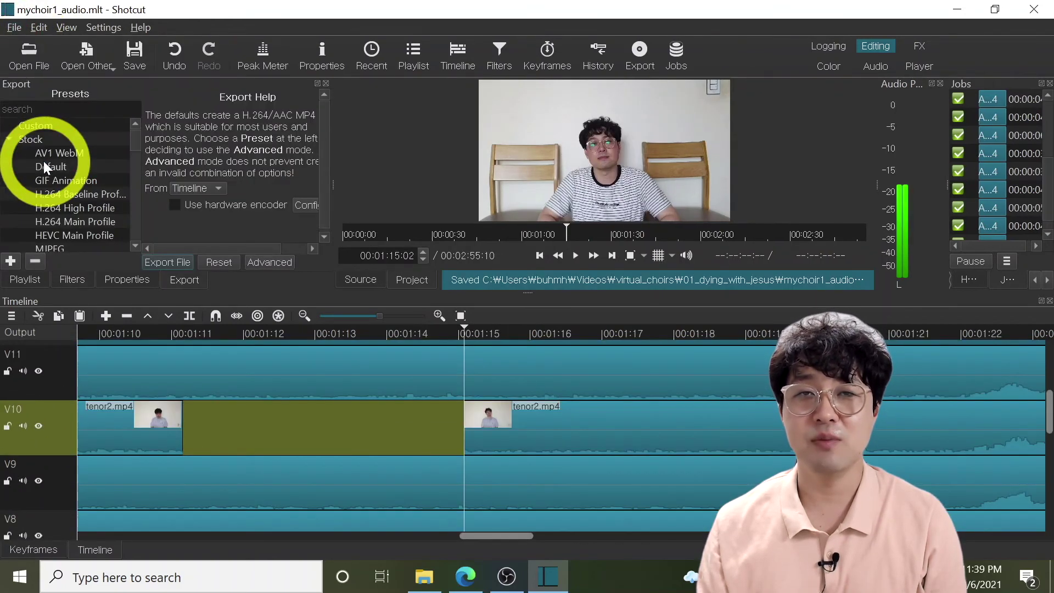
left_click(387, 280)
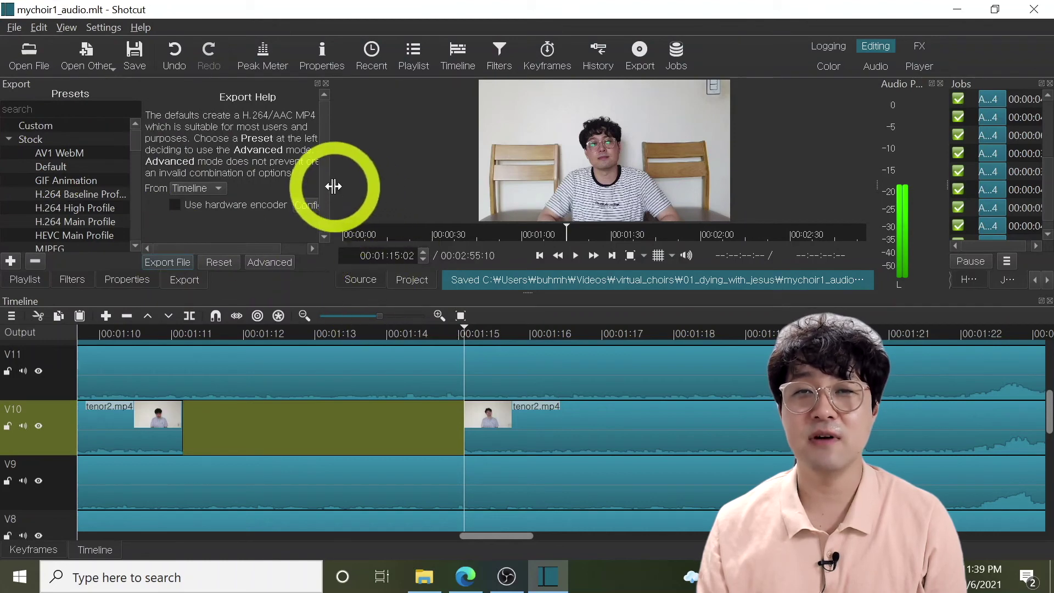
left_click_drag(333, 187, 466, 184)
left_click_drag(496, 300, 535, 428)
- Export the timeline with the AAC audio preset as mychoir1_audio in the 01_dying_with_jesus folder
left_click_drag(187, 149, 189, 190)
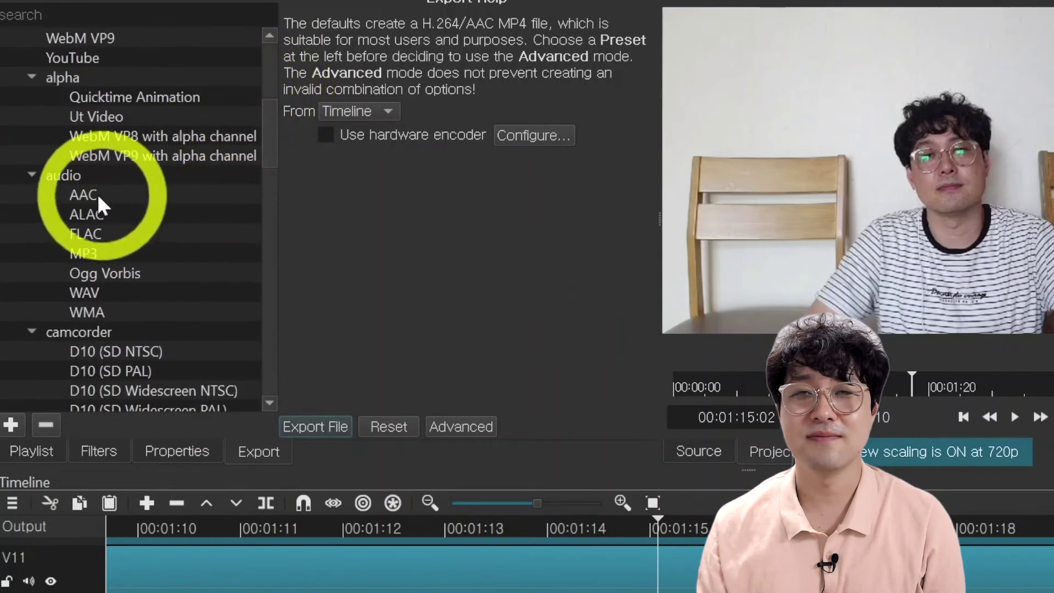
left_click(95, 194)
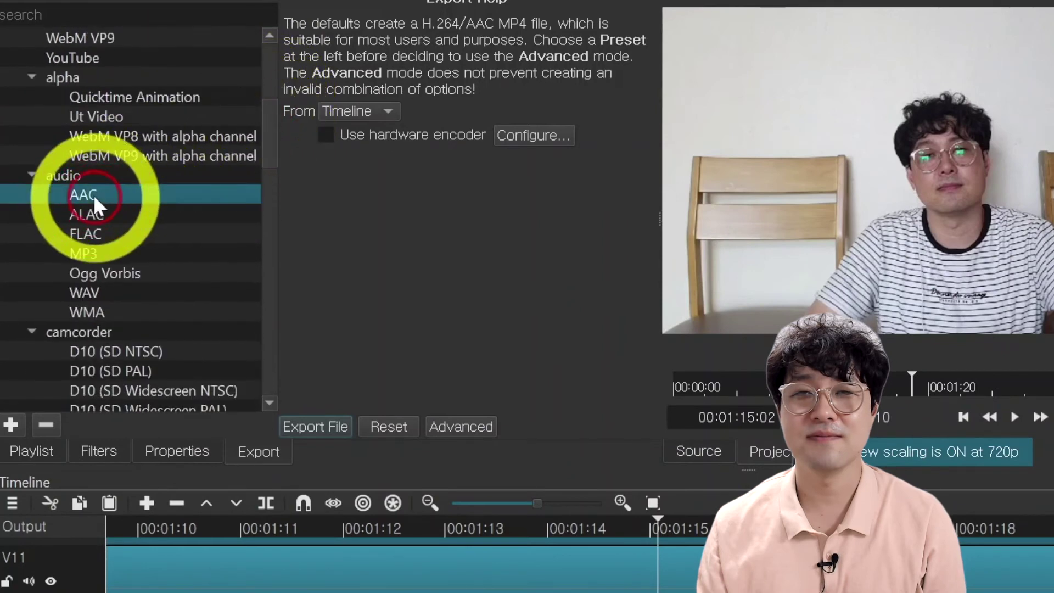
left_click(317, 426)
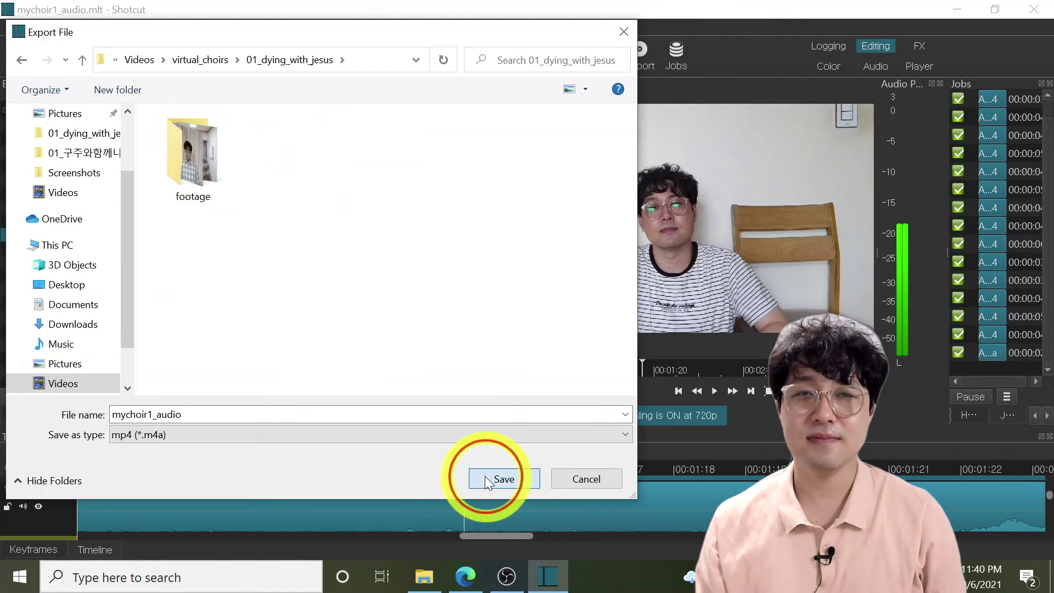
left_click(485, 476)
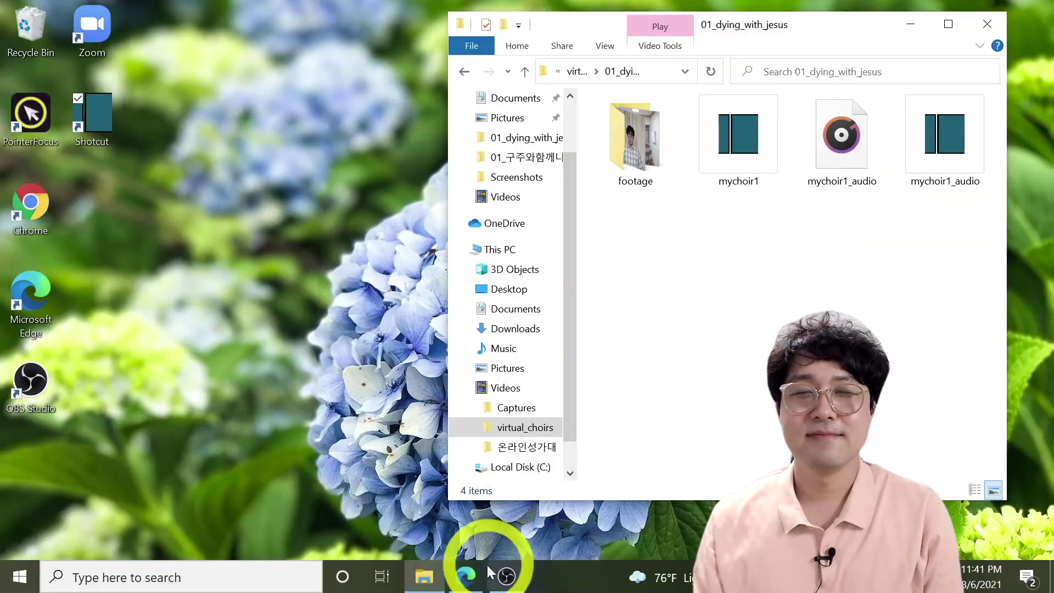
left_click(464, 575)
left_click(240, 49)
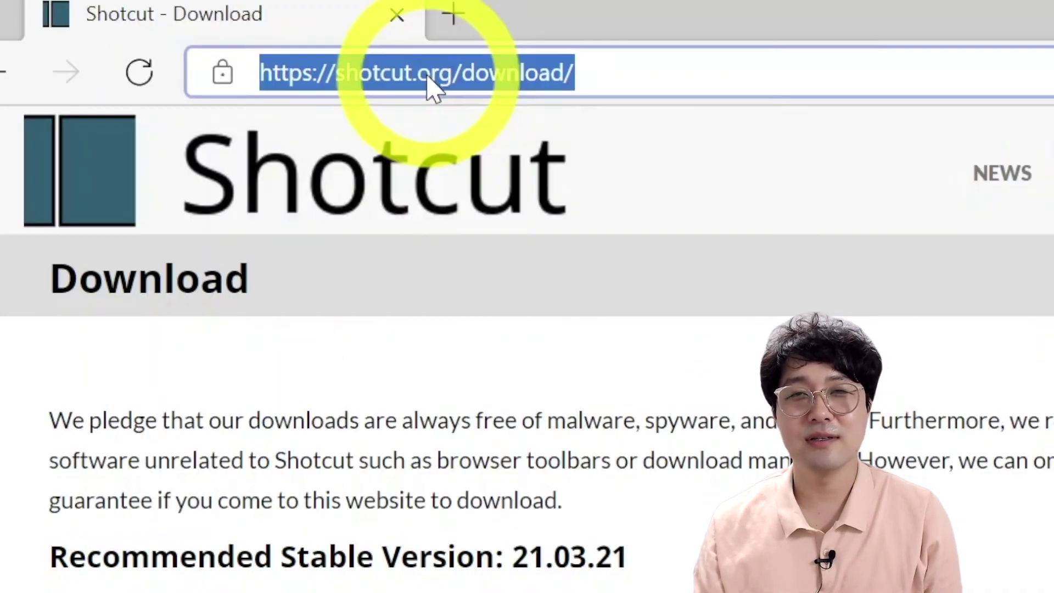
type("www.virtualchoir.solutions")
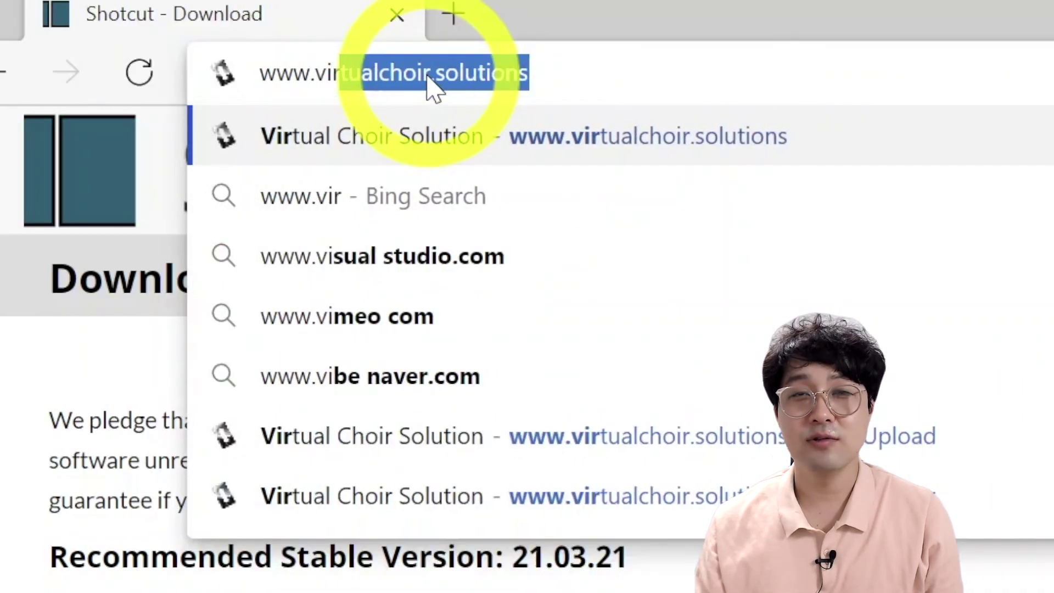
key("Return")
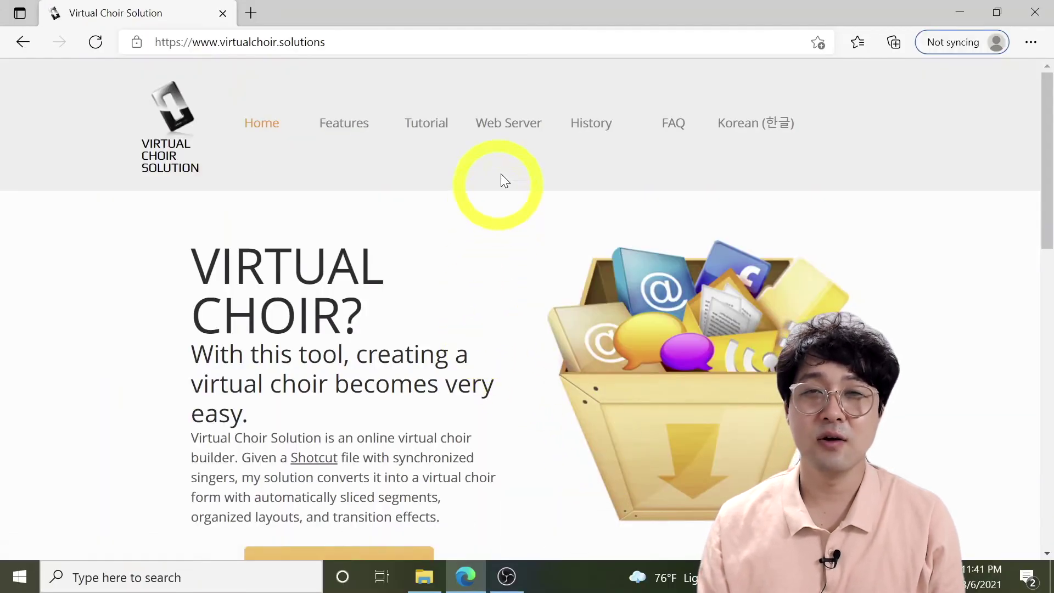
left_click(514, 133)
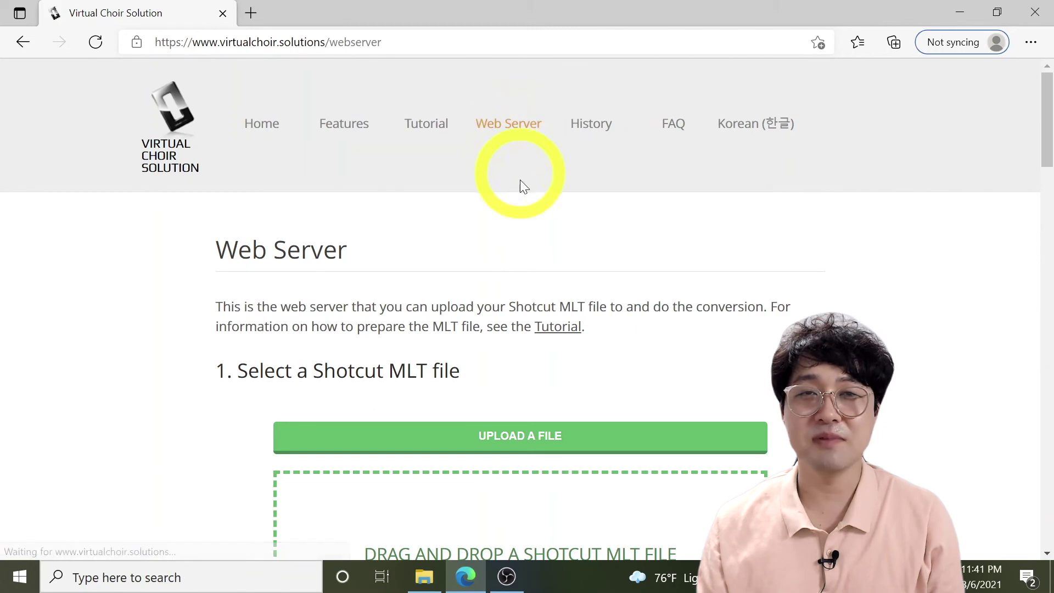
- Upload mychoir1.mlt as the Shotcut MLT file for the conversion
scroll(522, 192, "down", 4)
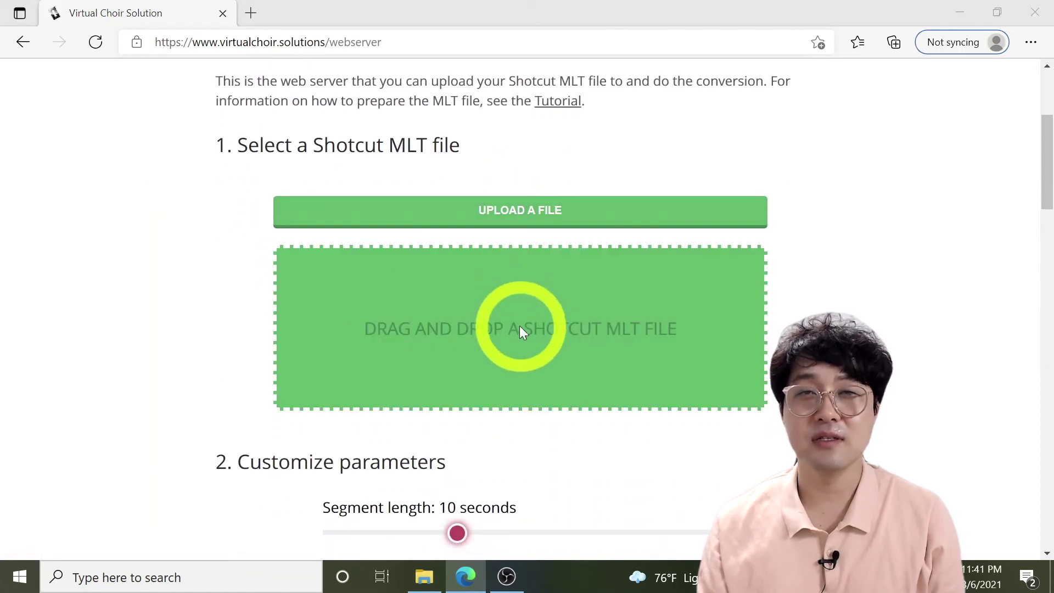
left_click(521, 330)
double_click(270, 138)
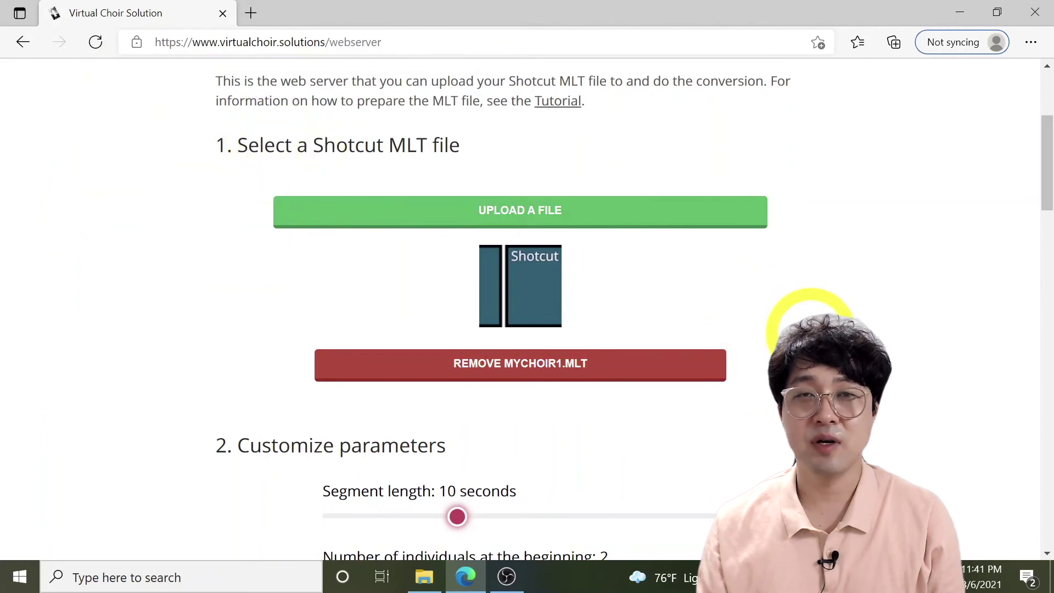
- Convert the uploaded file with the default parameters and download the converted MLT file
scroll(892, 352, "down", 10)
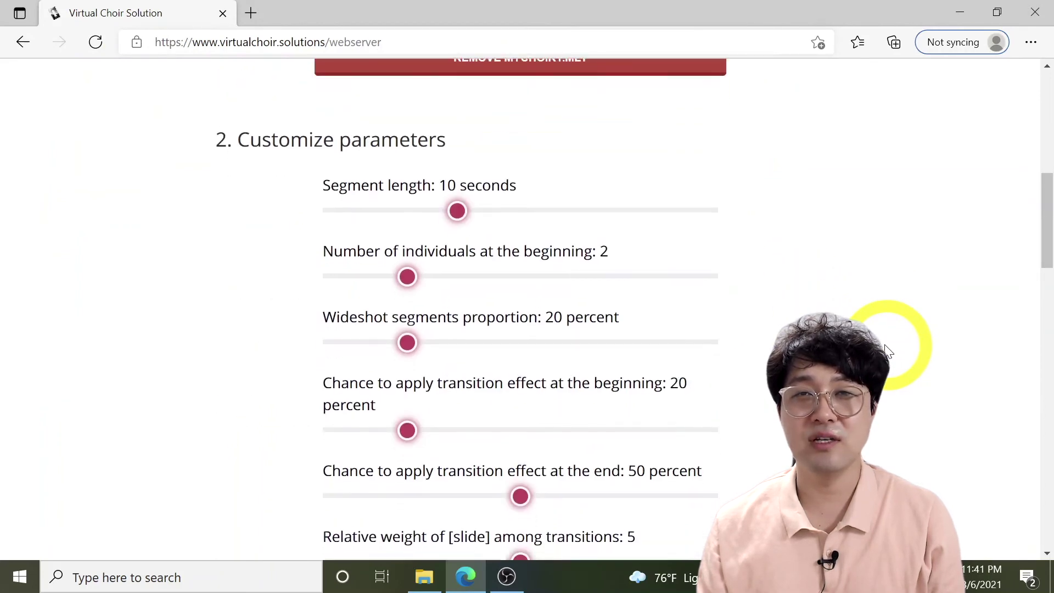
scroll(882, 348, "down", 5)
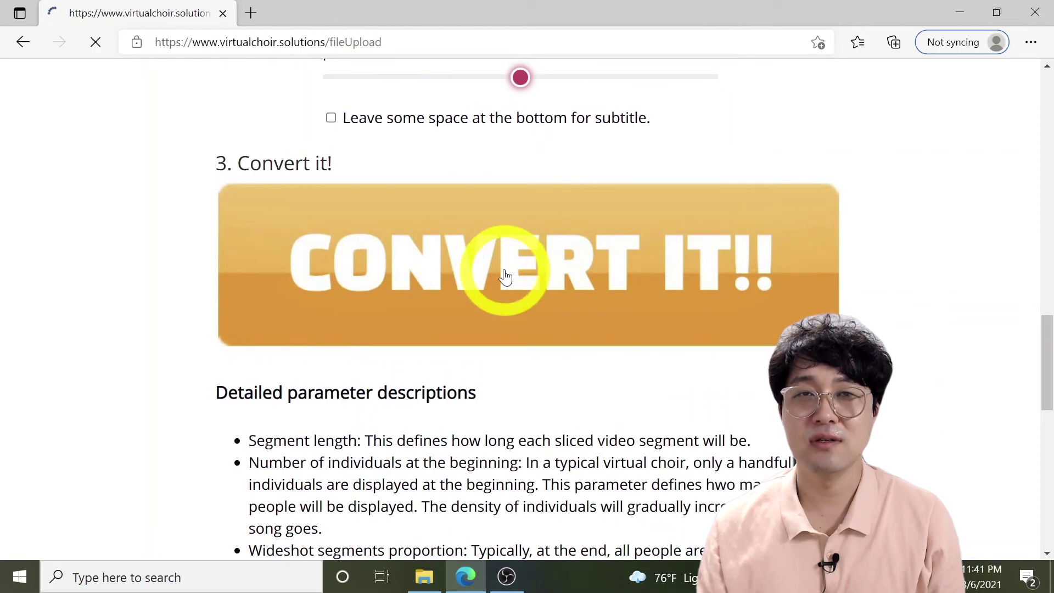
scroll(505, 277, "down", 1)
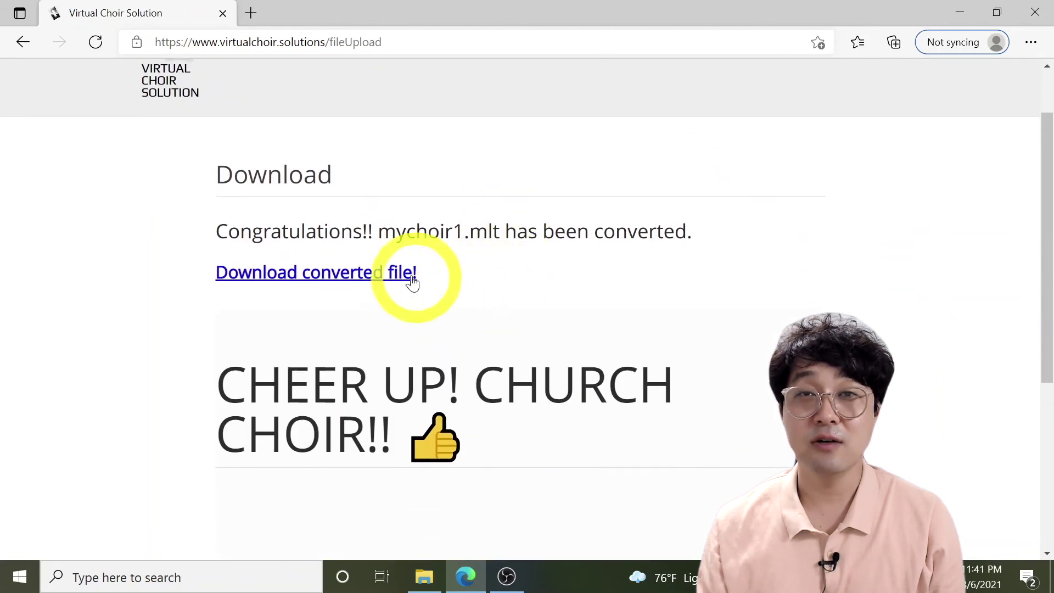
left_click(383, 273)
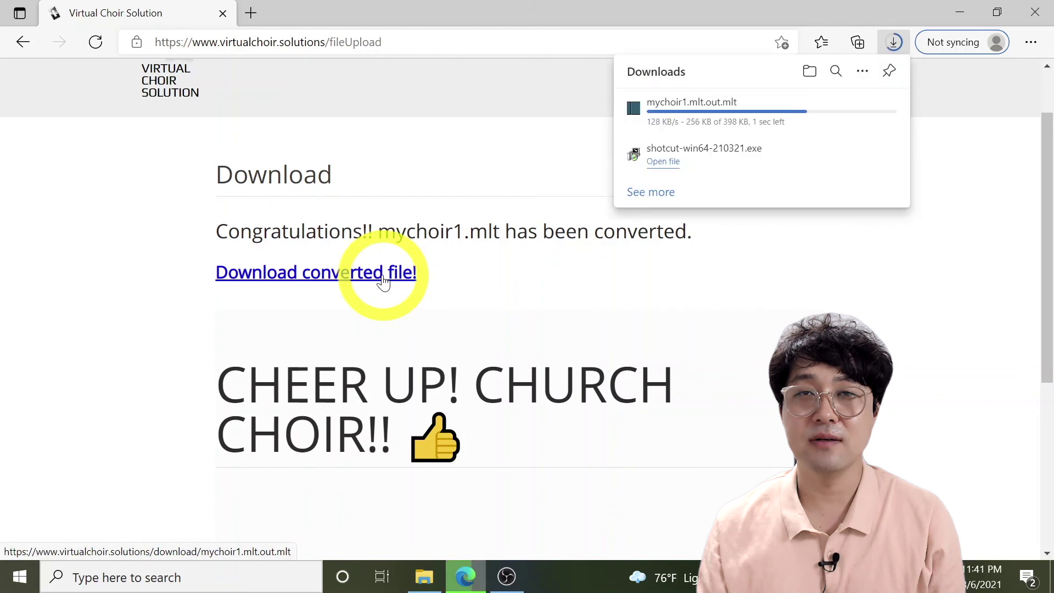
- Move the downloaded mychoir1.mlt.out from Downloads into the 01_dying_with_jesus folder in File Explorer
left_click(424, 577)
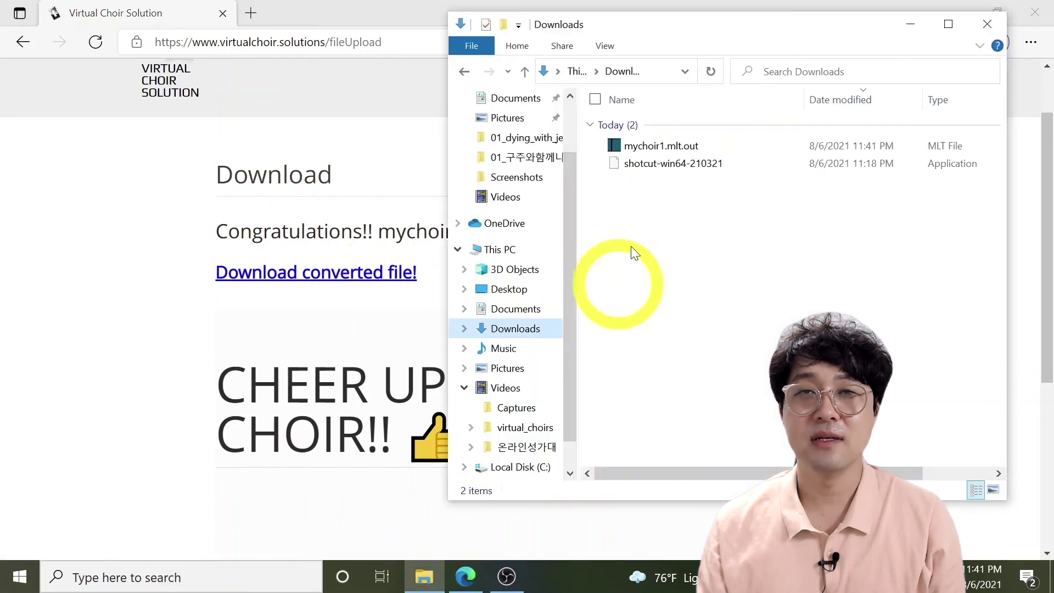
left_click(675, 146)
right_click(674, 146)
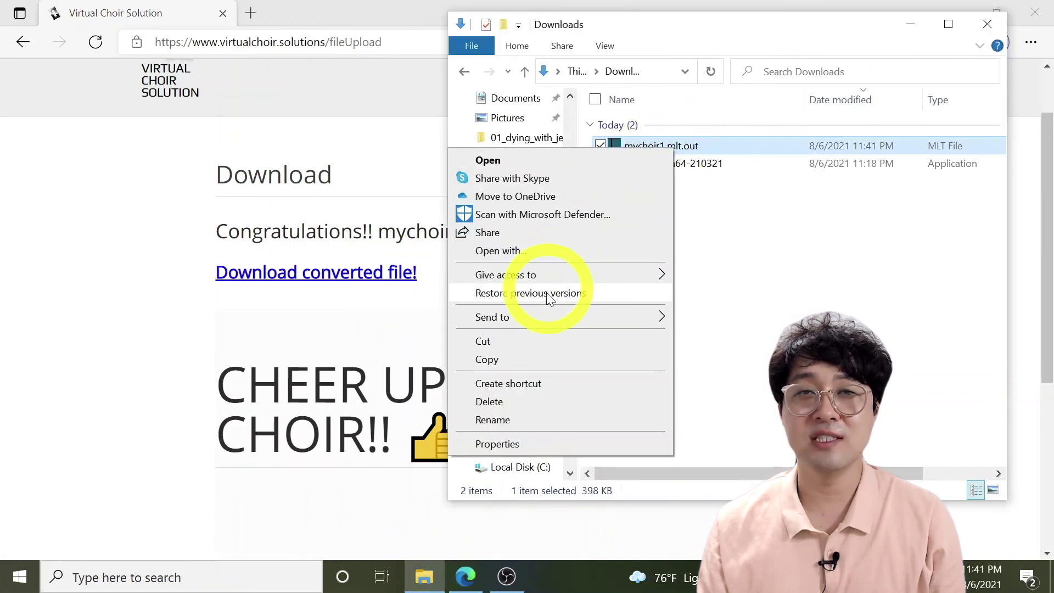
left_click(535, 345)
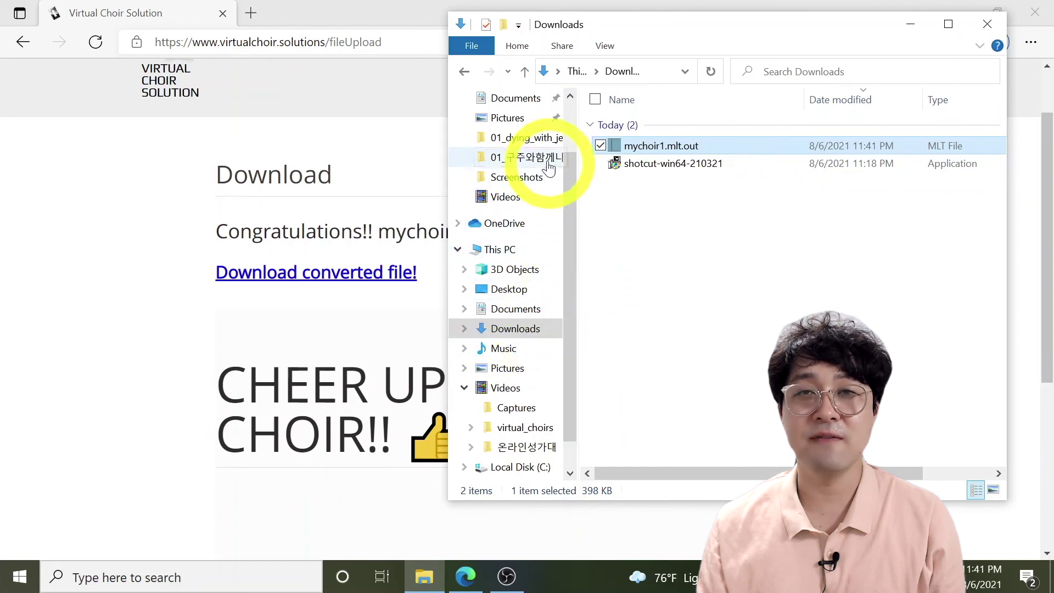
left_click(538, 137)
right_click(702, 268)
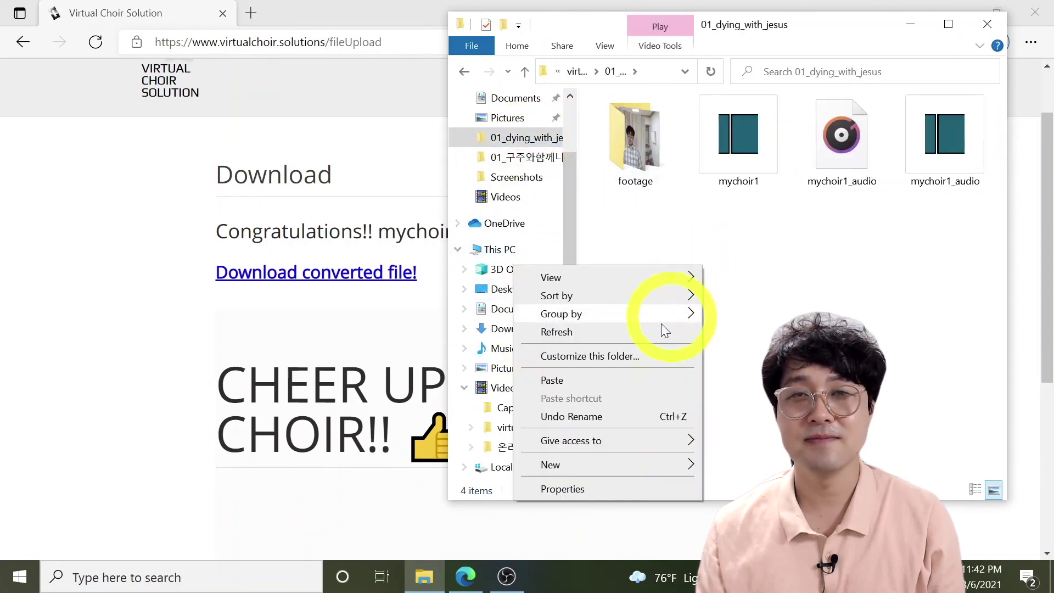
left_click(620, 384)
- Open mychoir1.mlt.out in Shotcut, scrub through the whole timeline to preview the choir, and enlarge the video preview
double_click(636, 233)
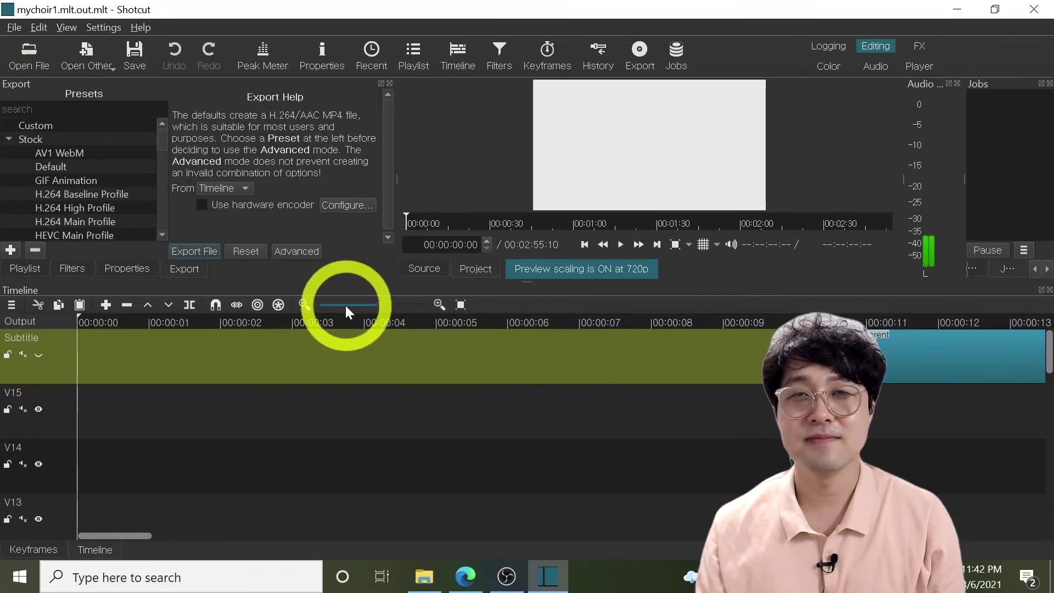
left_click(341, 307)
left_click_drag(363, 323, 824, 323)
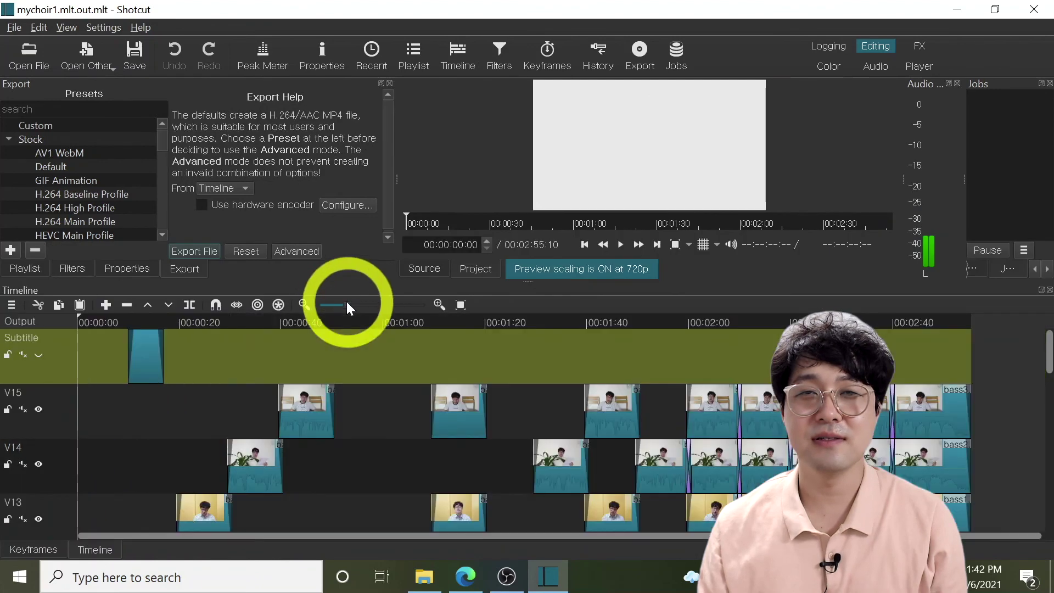
left_click_drag(352, 324, 822, 323)
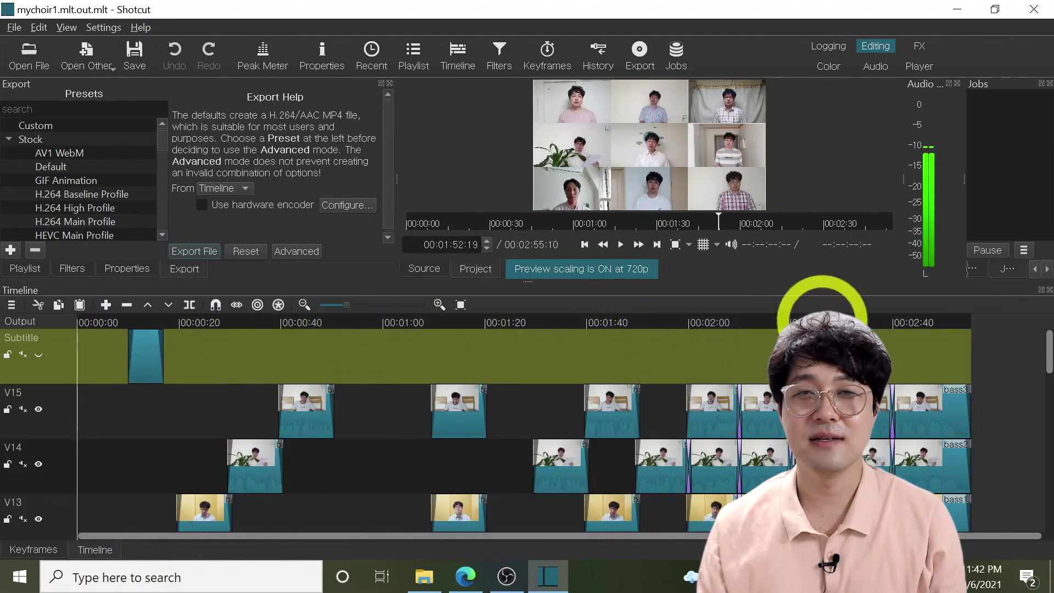
left_click_drag(526, 281, 526, 340)
- Add a second audio track below the accompaniment track
left_click_drag(1049, 404, 1049, 522)
right_click(55, 491)
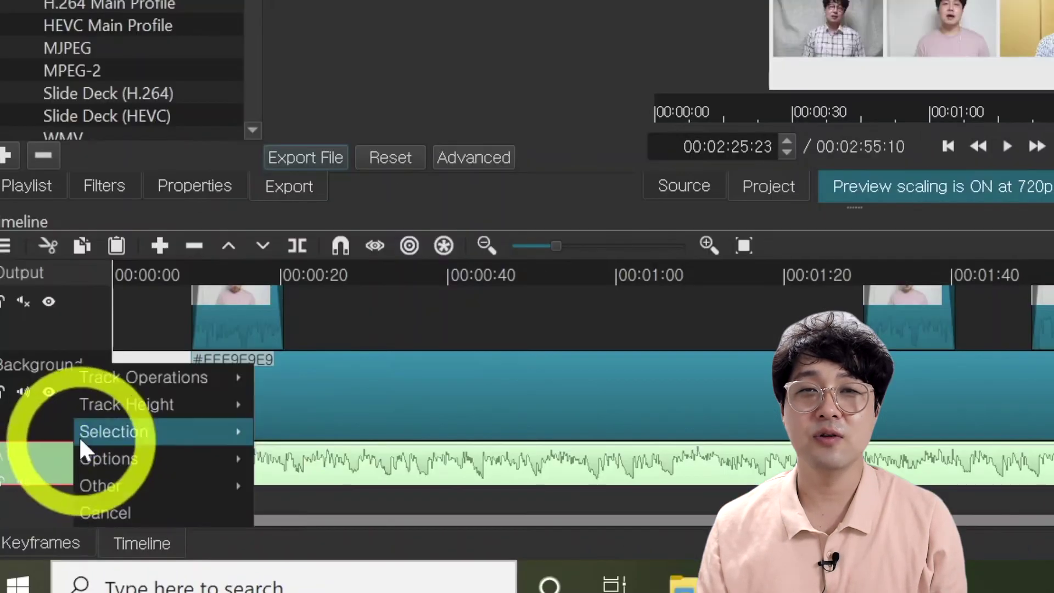
mouse_move(231, 377)
left_click(202, 447)
- Place the exported mychoir1_audio.m4a file at the start of audio track A2 and mute accompaniment track A1
left_click(418, 583)
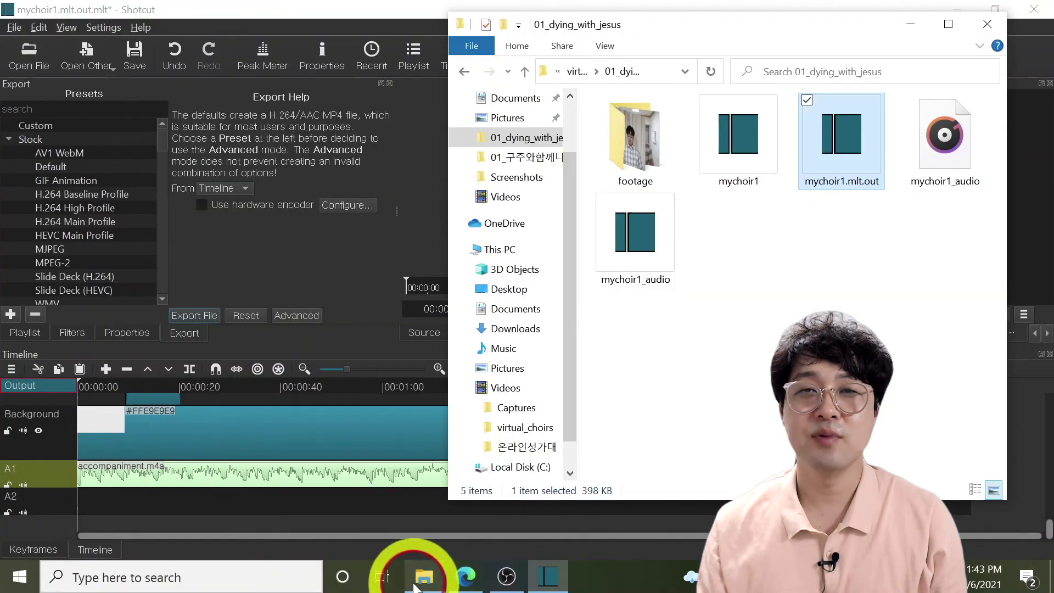
left_click_drag(944, 138, 61, 493)
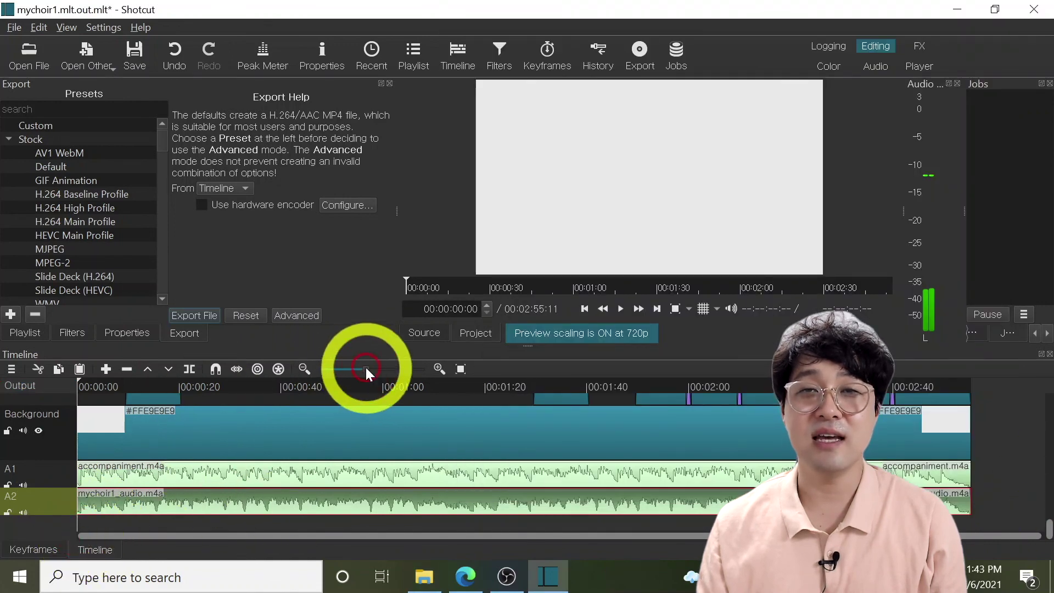
left_click(365, 368)
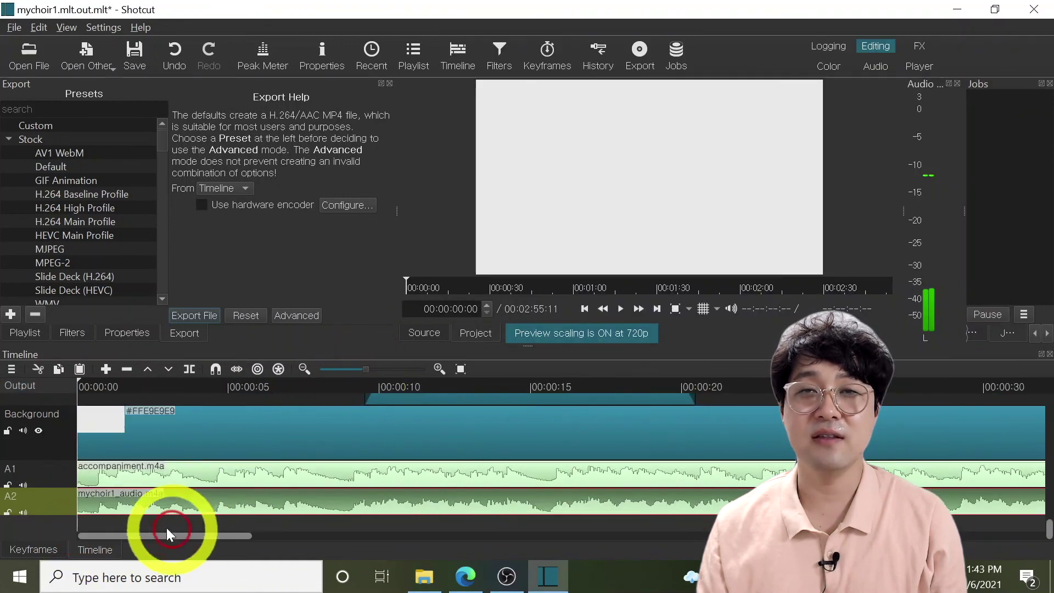
left_click(21, 483)
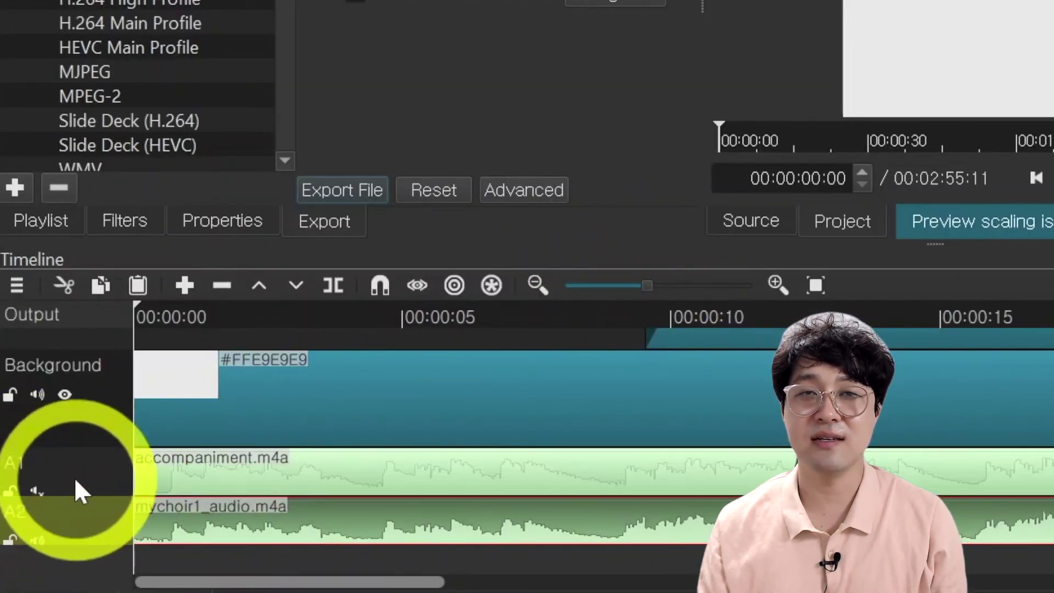
- Export the timeline with the YouTube preset as mychoir1.mlt.out in mp4 format in the 01_dying_with_jesus folder
left_click(17, 27)
left_click(19, 28)
left_click(18, 29)
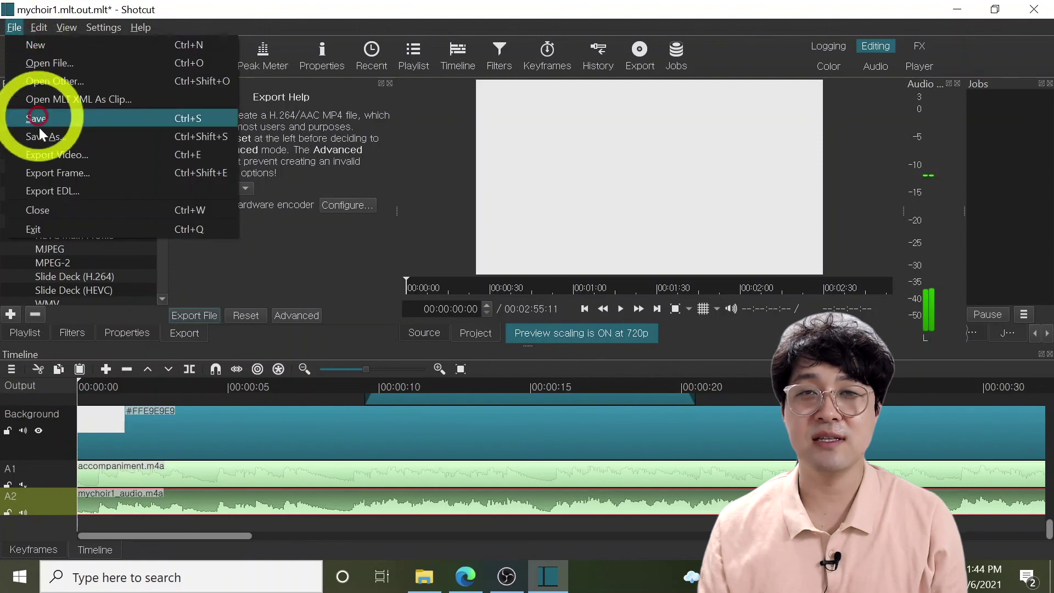
left_click(50, 164)
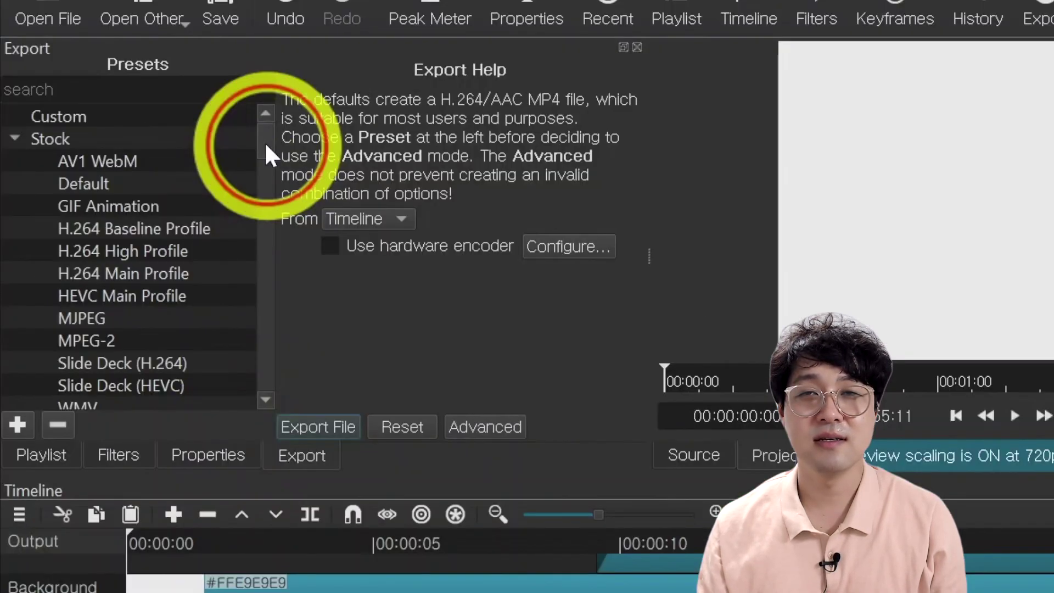
scroll(85, 240, "down", 2)
left_click(110, 318)
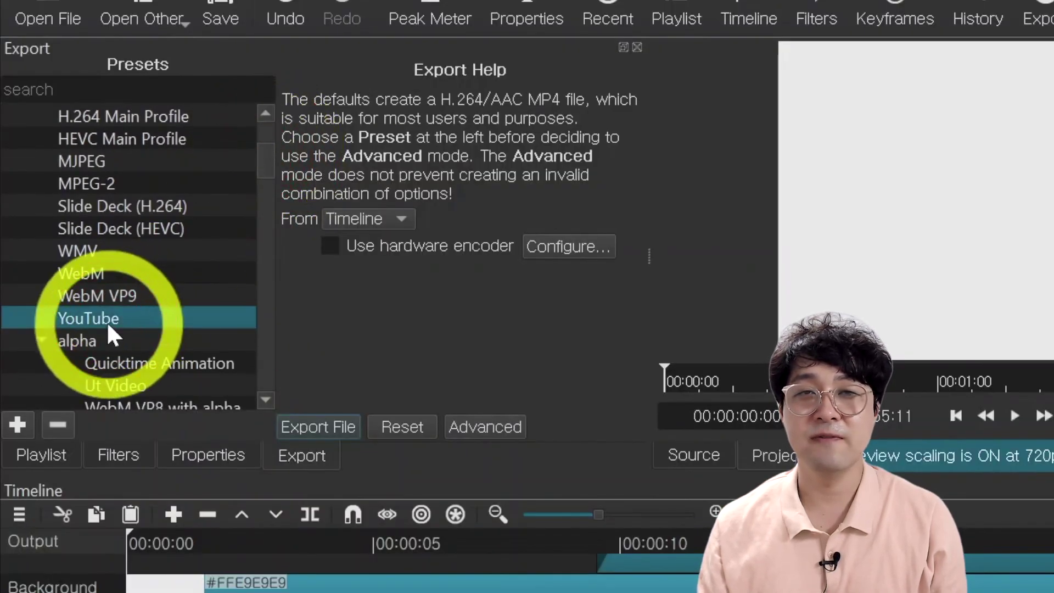
left_click(318, 430)
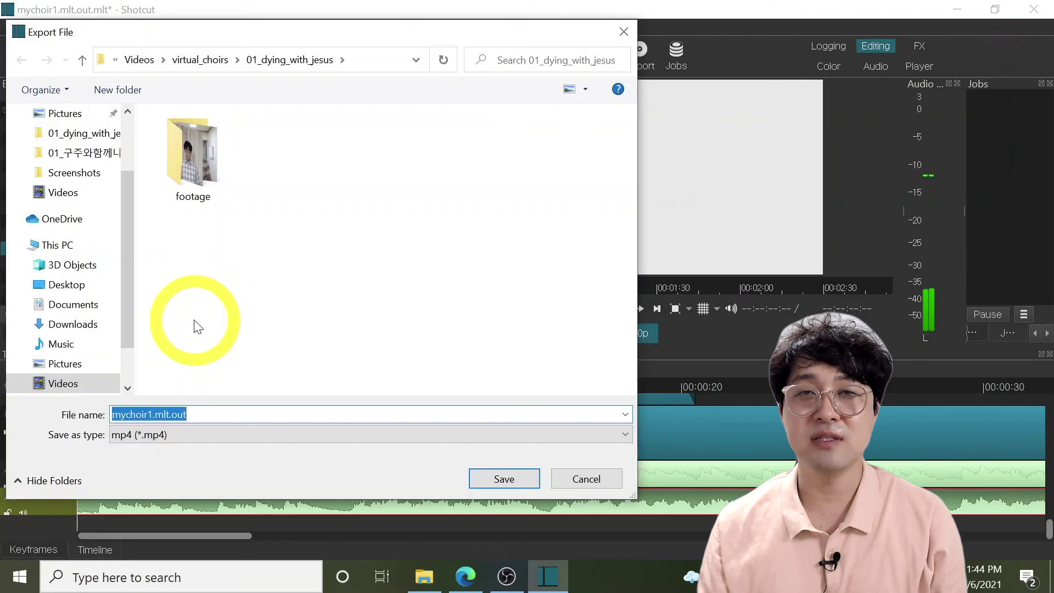
left_click(514, 480)
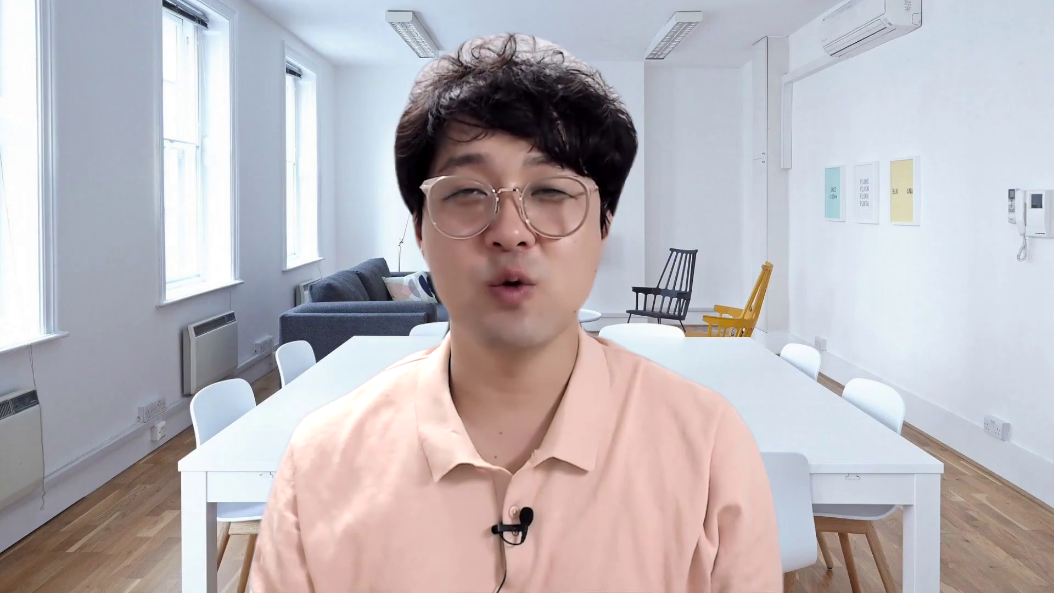